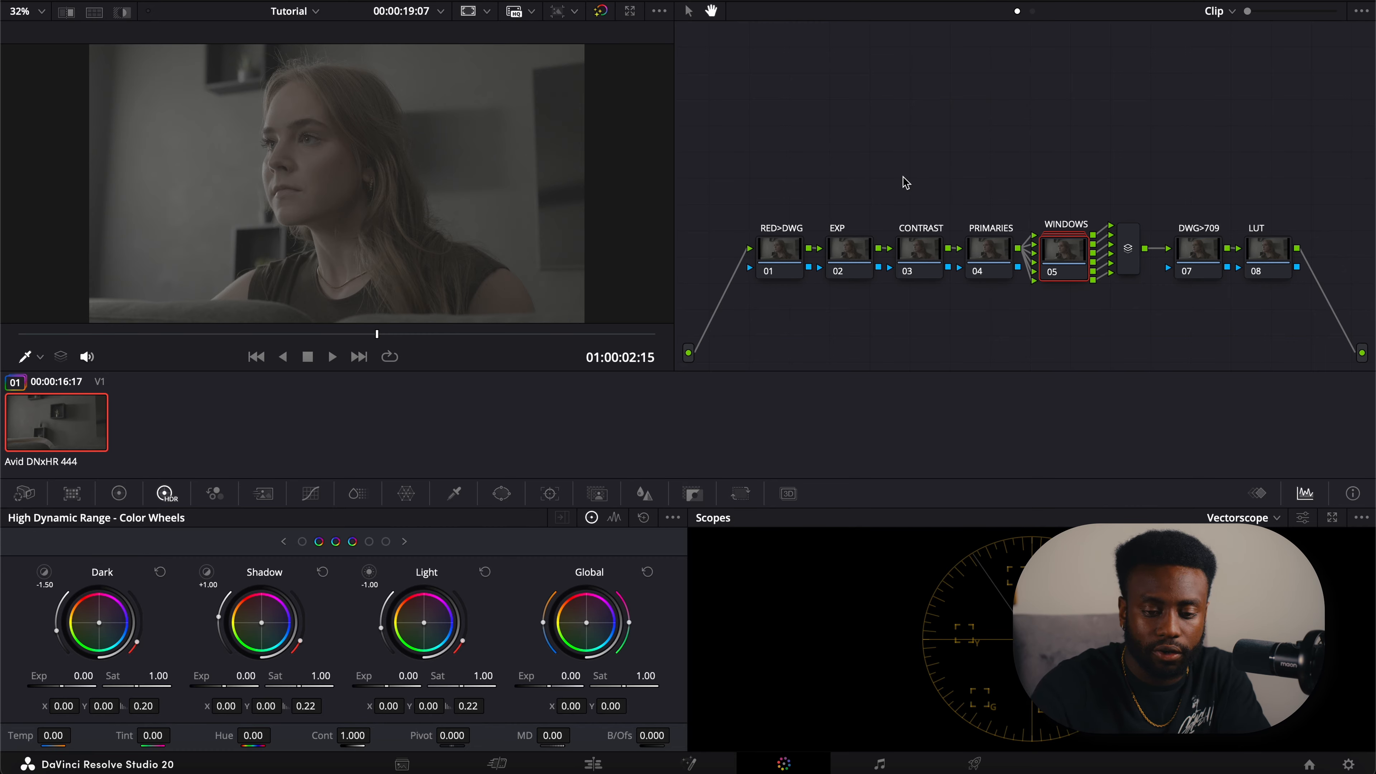
- Add a Color Space Transform effect to the RED>DWG node
left_click(779, 249)
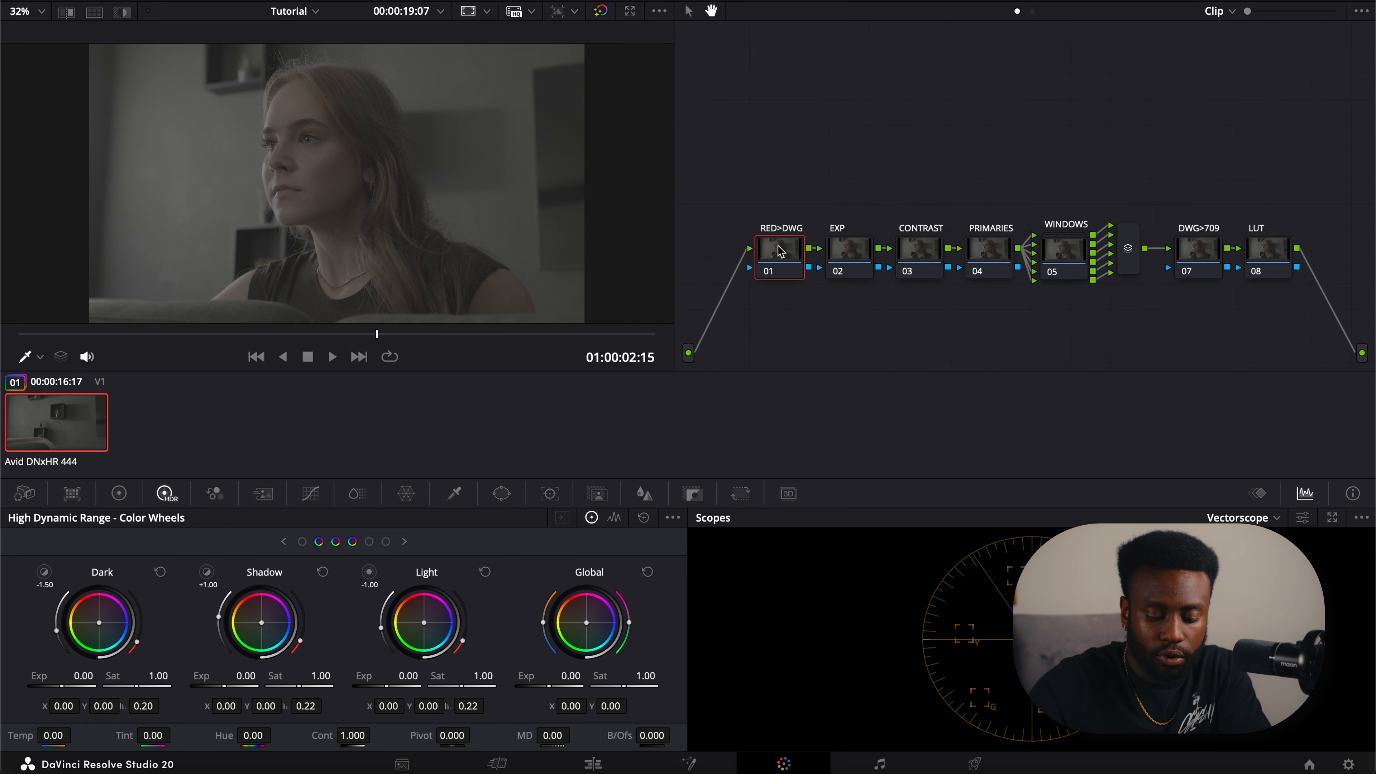
key("shift+space")
type("color")
key("Down")
key("Down")
key("Down")
key("Down")
key("Return")
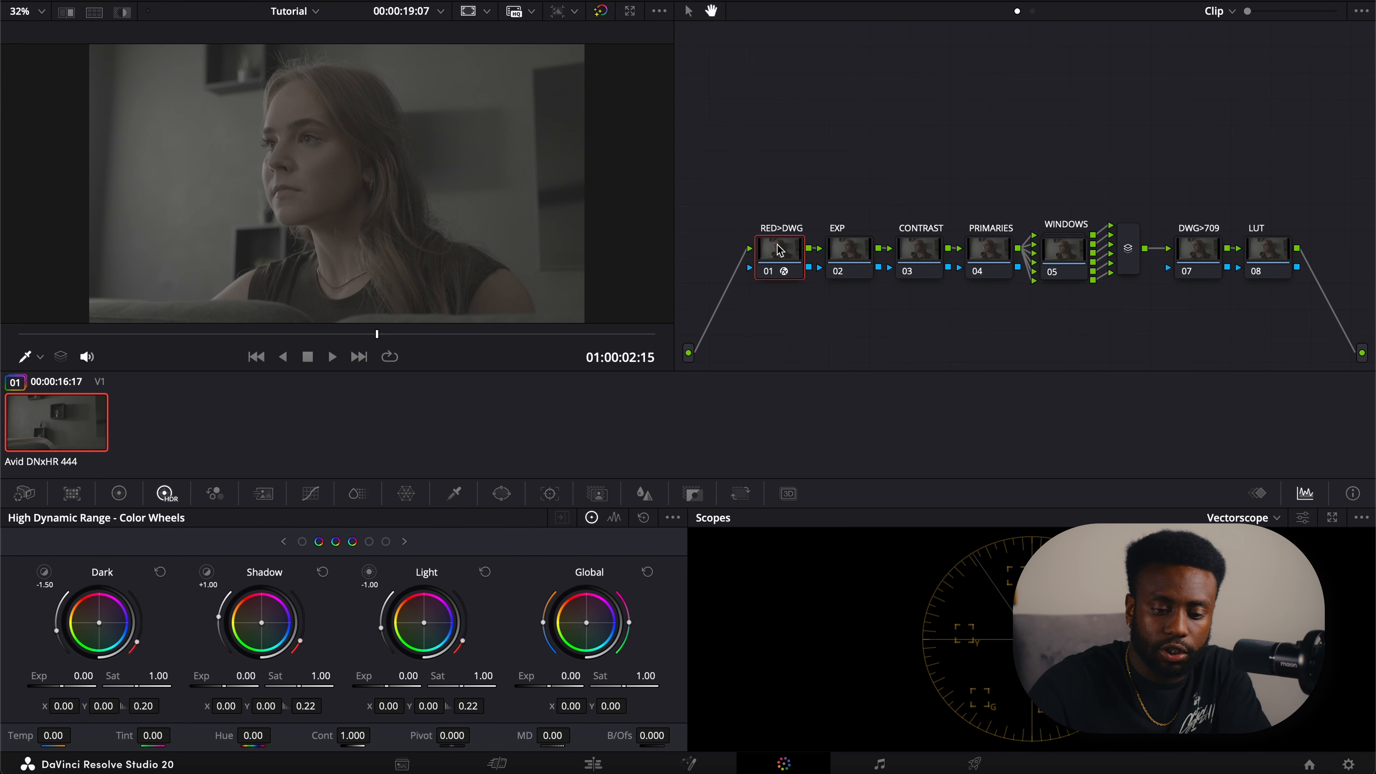
- Set the transform's input color space to REDWideGamutRGB and its input gamma to RED Log3G10
left_click(1182, 80)
scroll(1206, 222, "down", 5)
left_click(1204, 259)
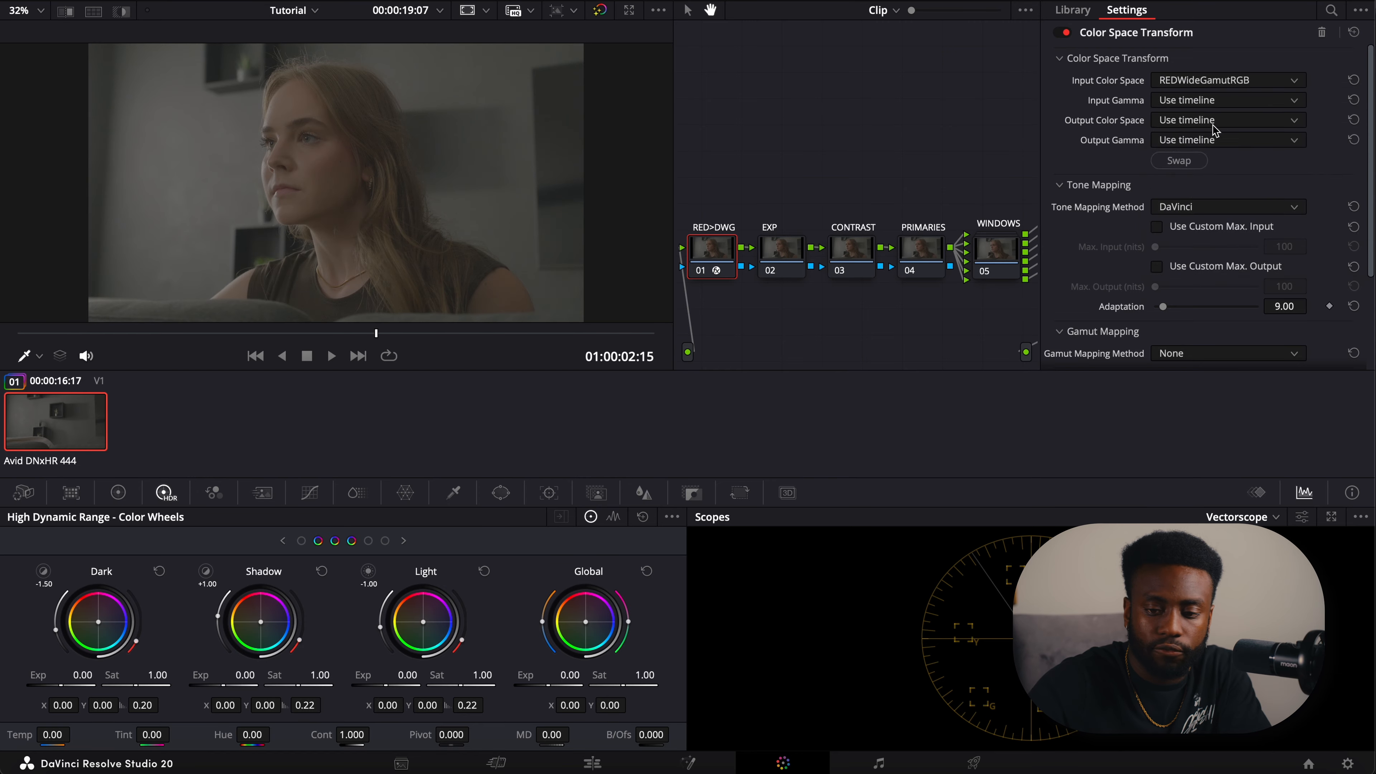
left_click(1204, 100)
scroll(1199, 265, "down", 4)
scroll(1199, 271, "down", 1)
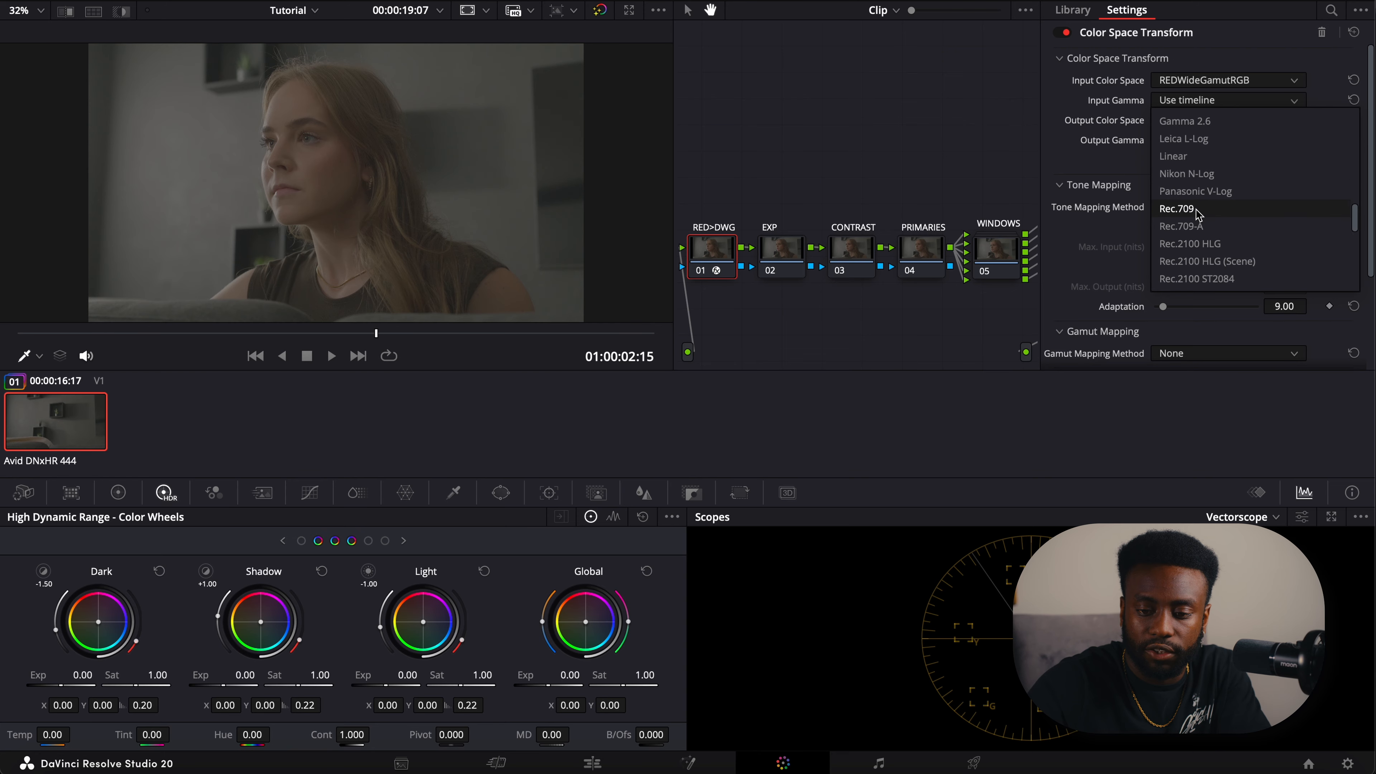
left_click(1211, 227)
- Set the transform's output color space to DaVinci Wide Gamut and its output gamma to DaVinci Intermediate
left_click(1176, 120)
key("d")
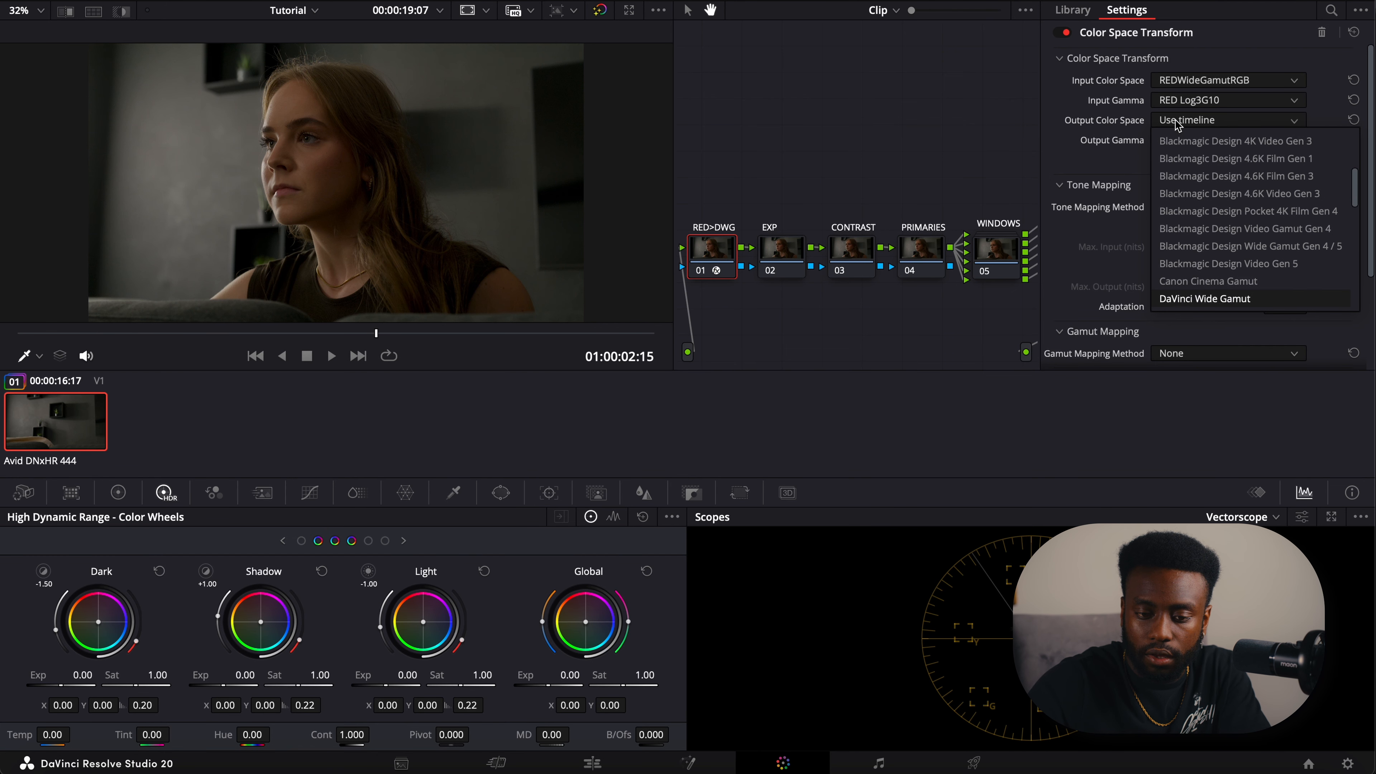
scroll(1175, 282, "down", 4)
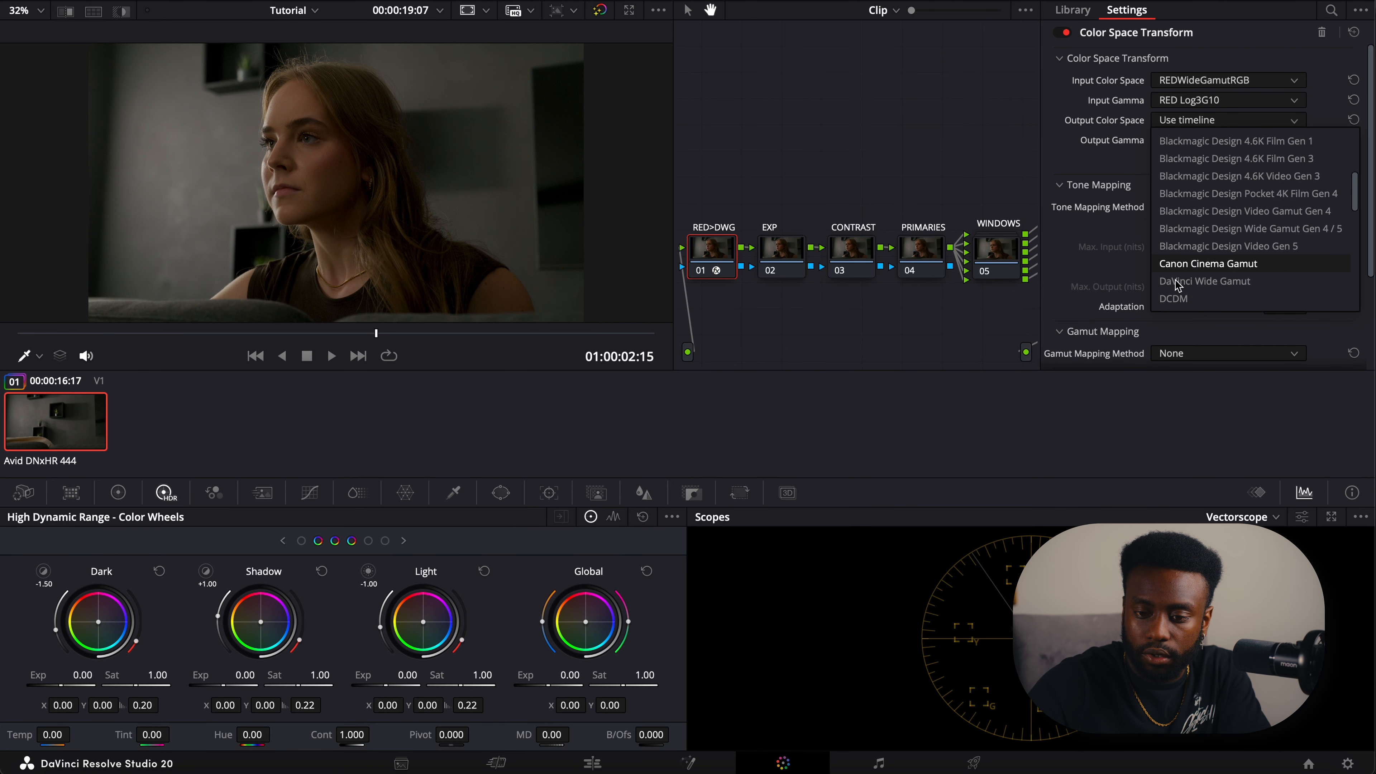
left_click(1200, 233)
left_click(1224, 140)
scroll(1208, 228, "down", 5)
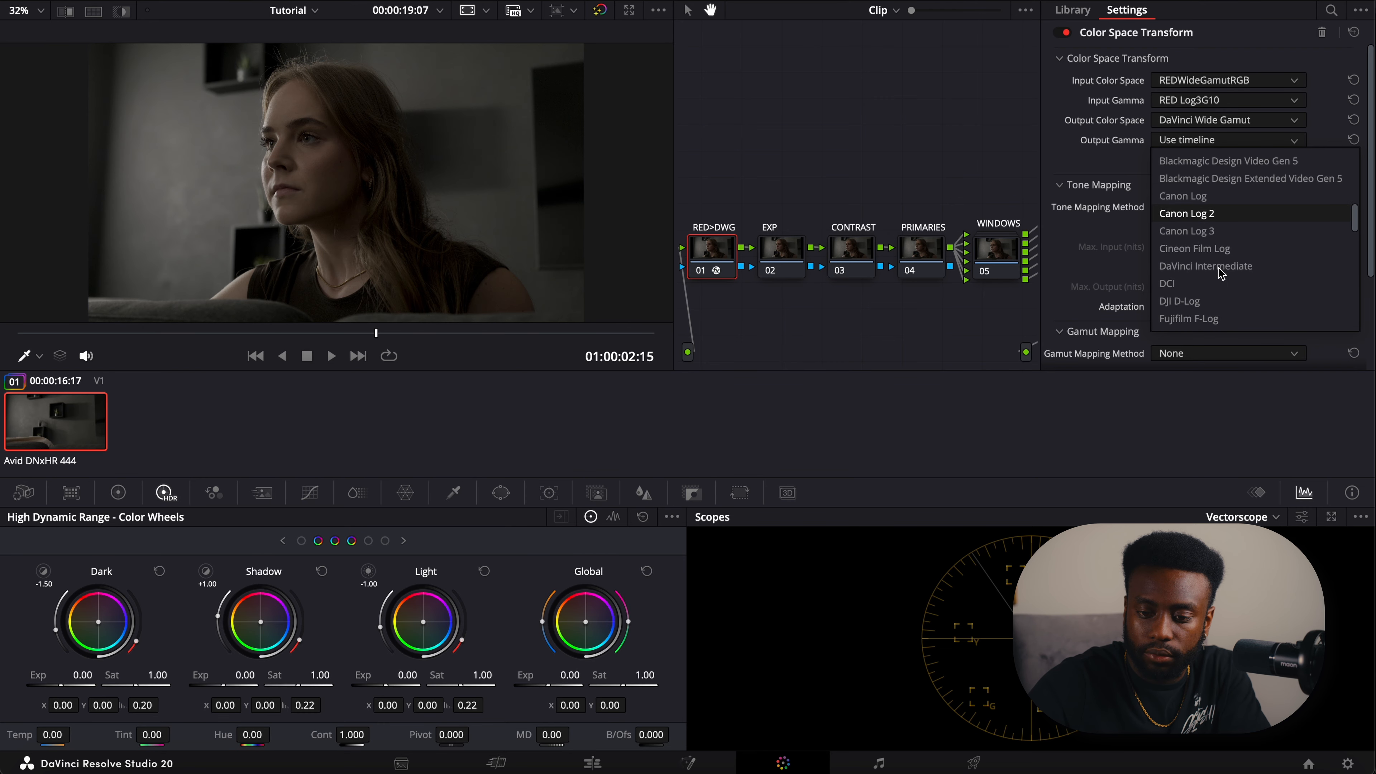
left_click(1208, 262)
left_click(1306, 3)
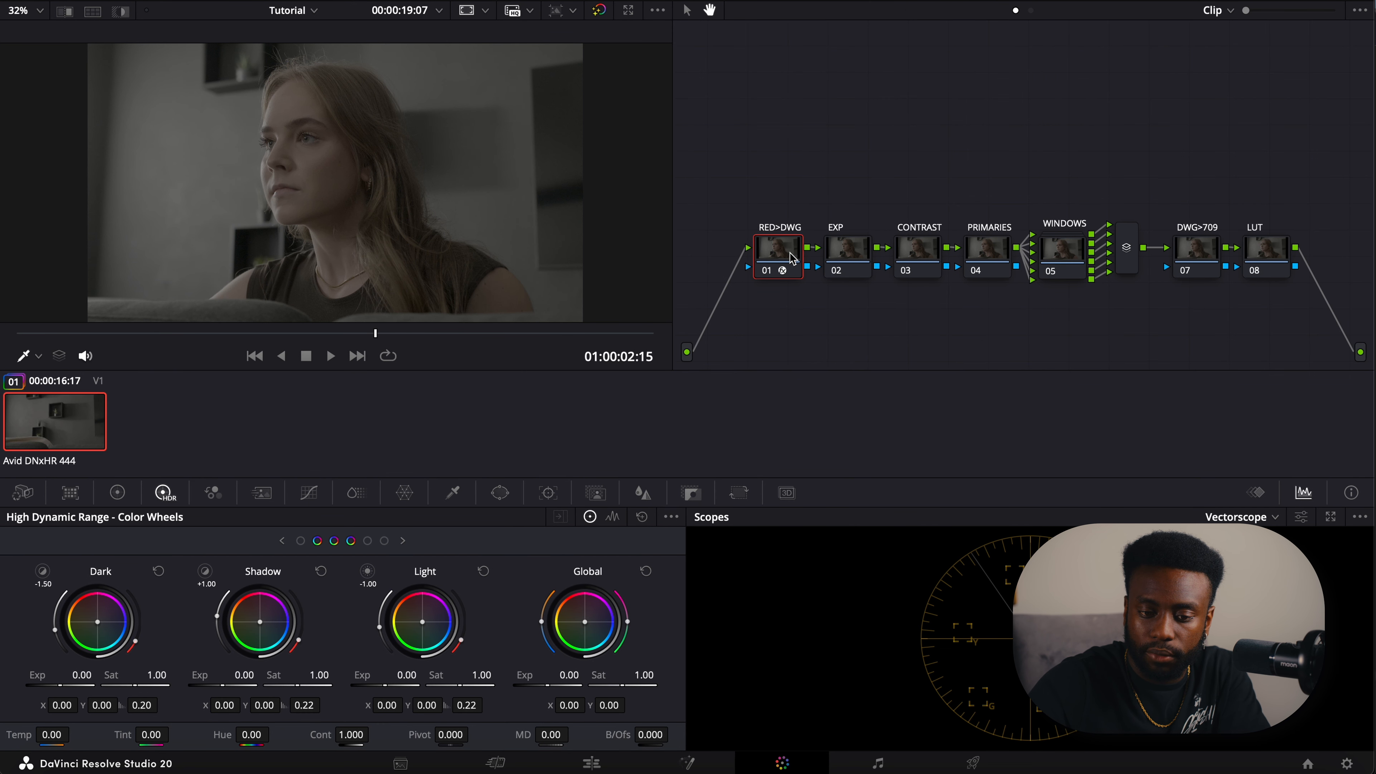
- Copy the Color Space Transform onto the DWG>709 node and swap its input and output settings
left_click(1197, 253)
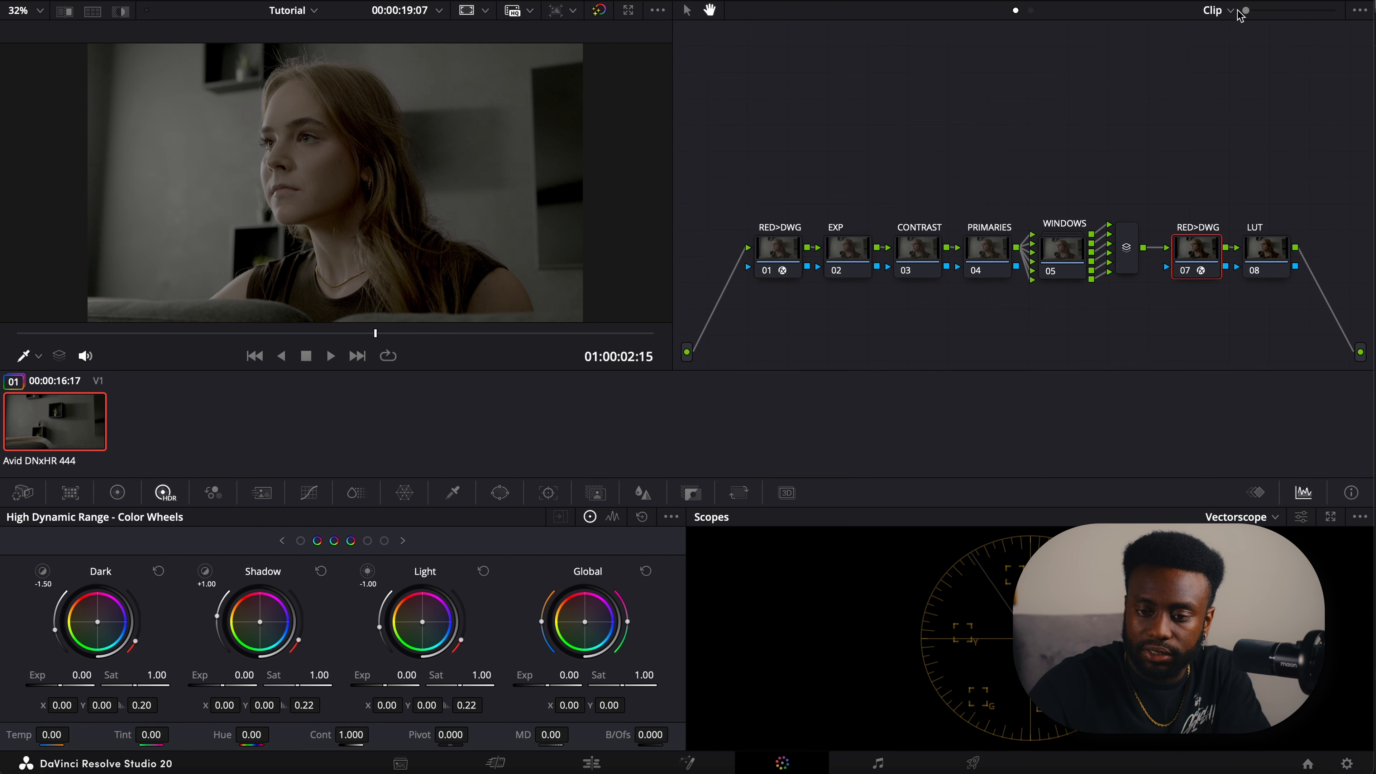
left_click(1242, 14)
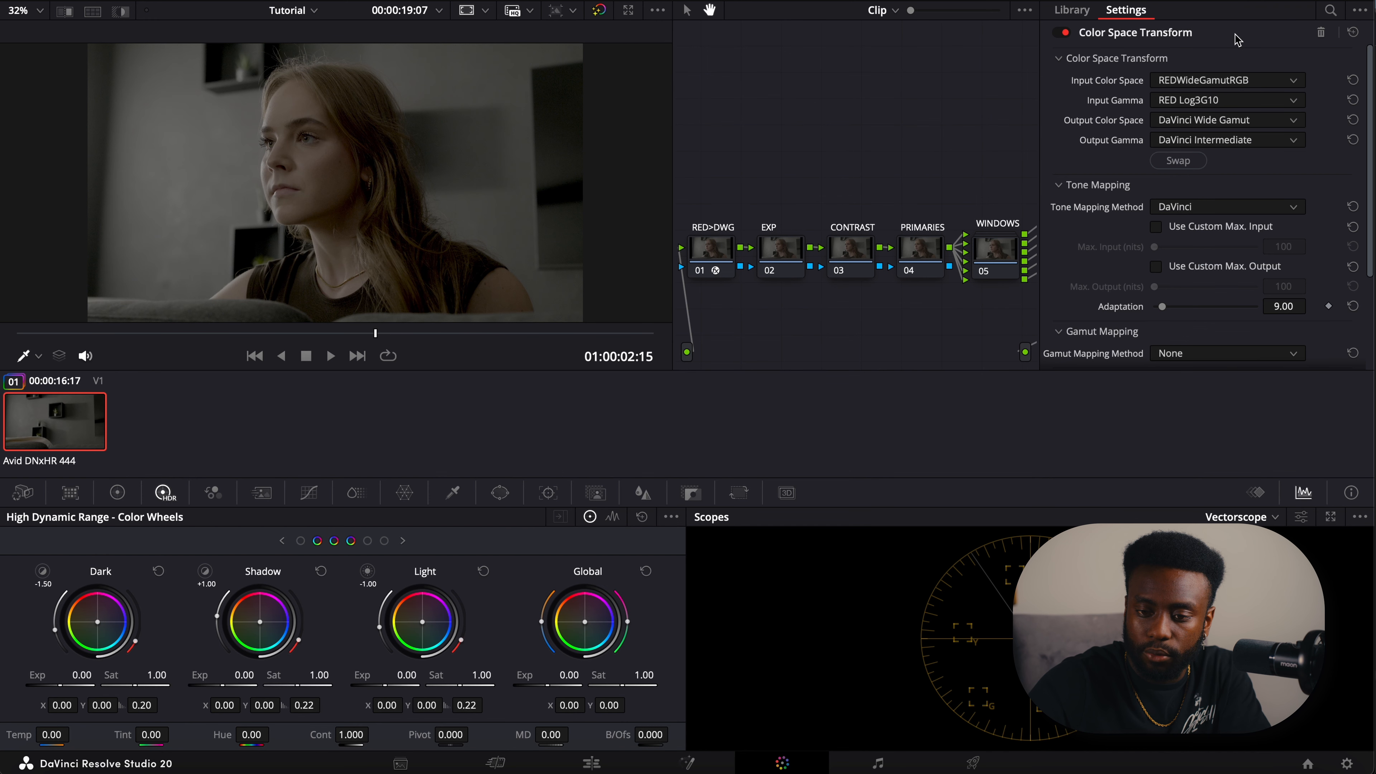
left_click(1179, 161)
- Set the second transform's output color space to Rec.709 and change its output gamma from the RED log curve
left_click(1219, 120)
scroll(1202, 206, "down", 1)
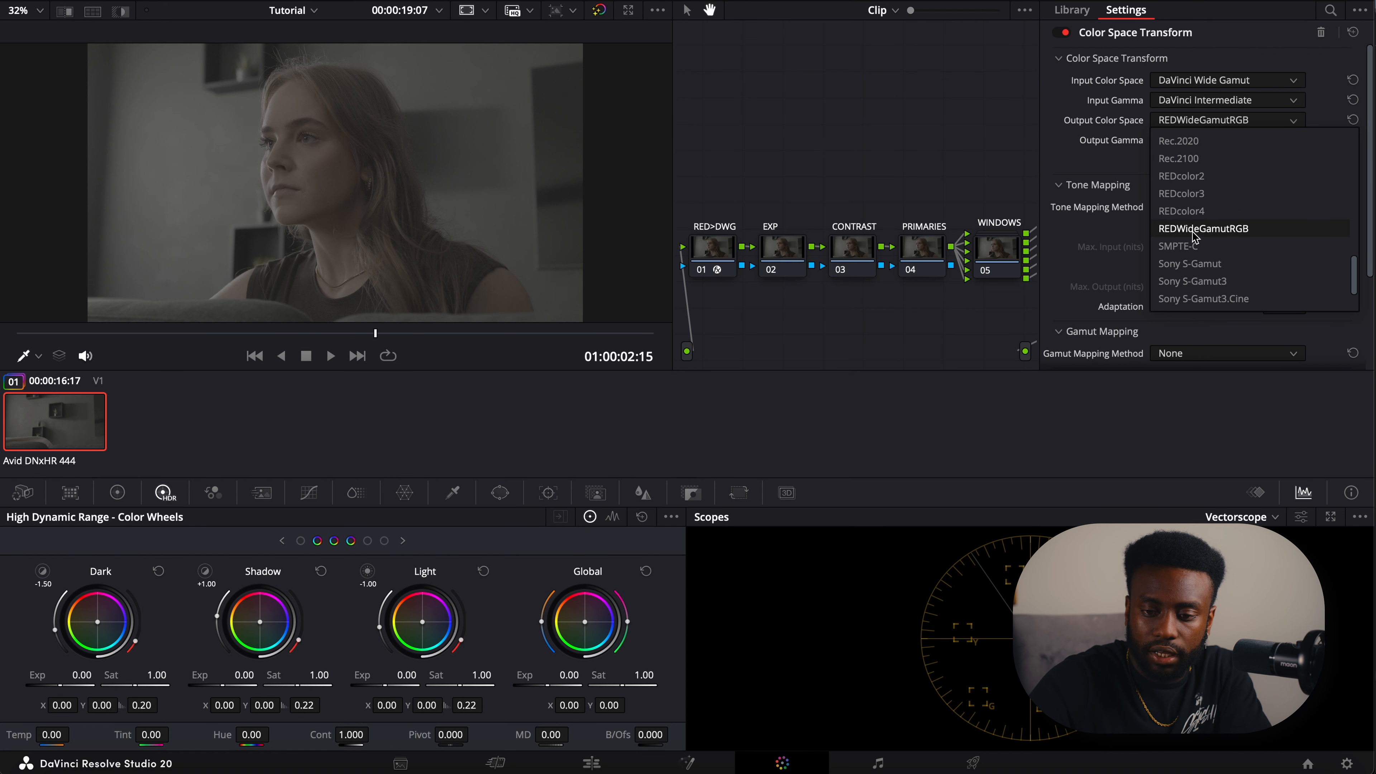
left_click(1199, 142)
left_click(1197, 143)
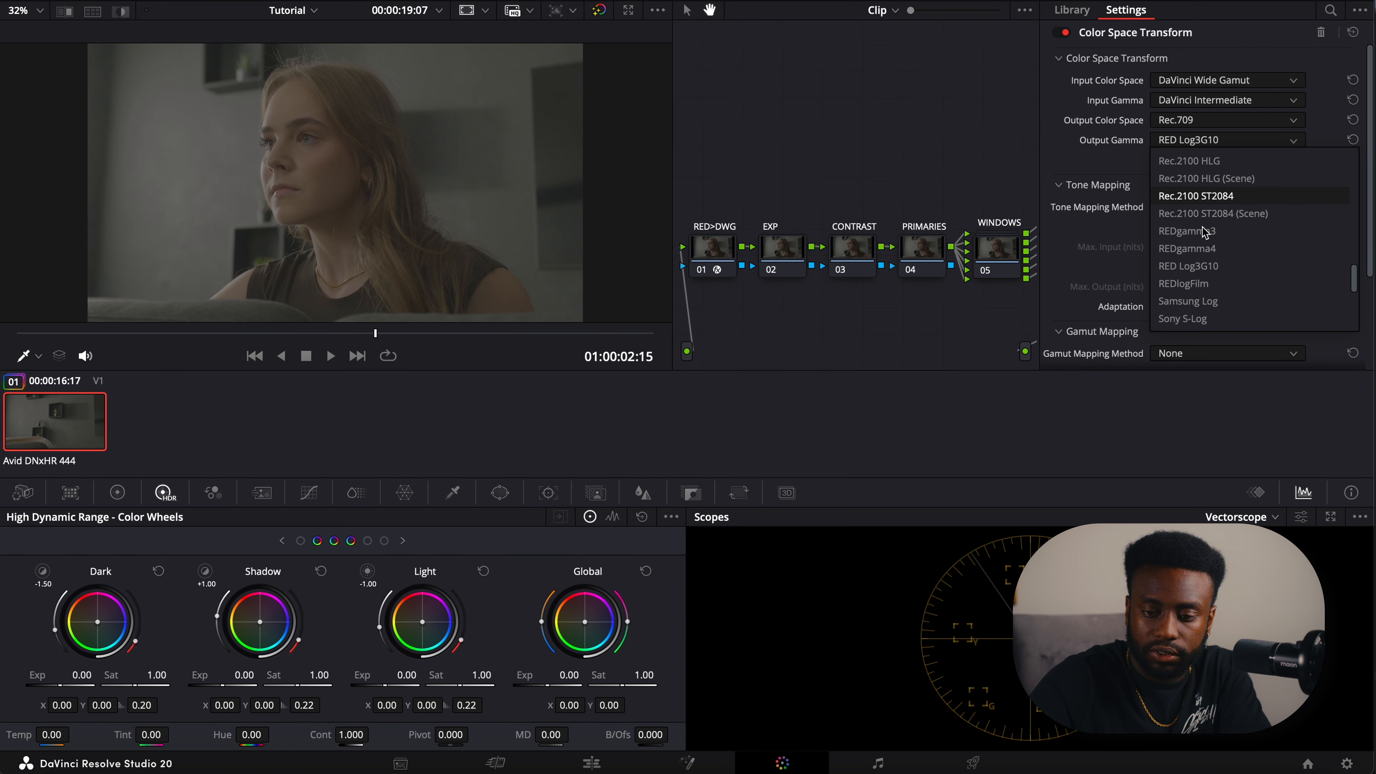
left_click(1203, 181)
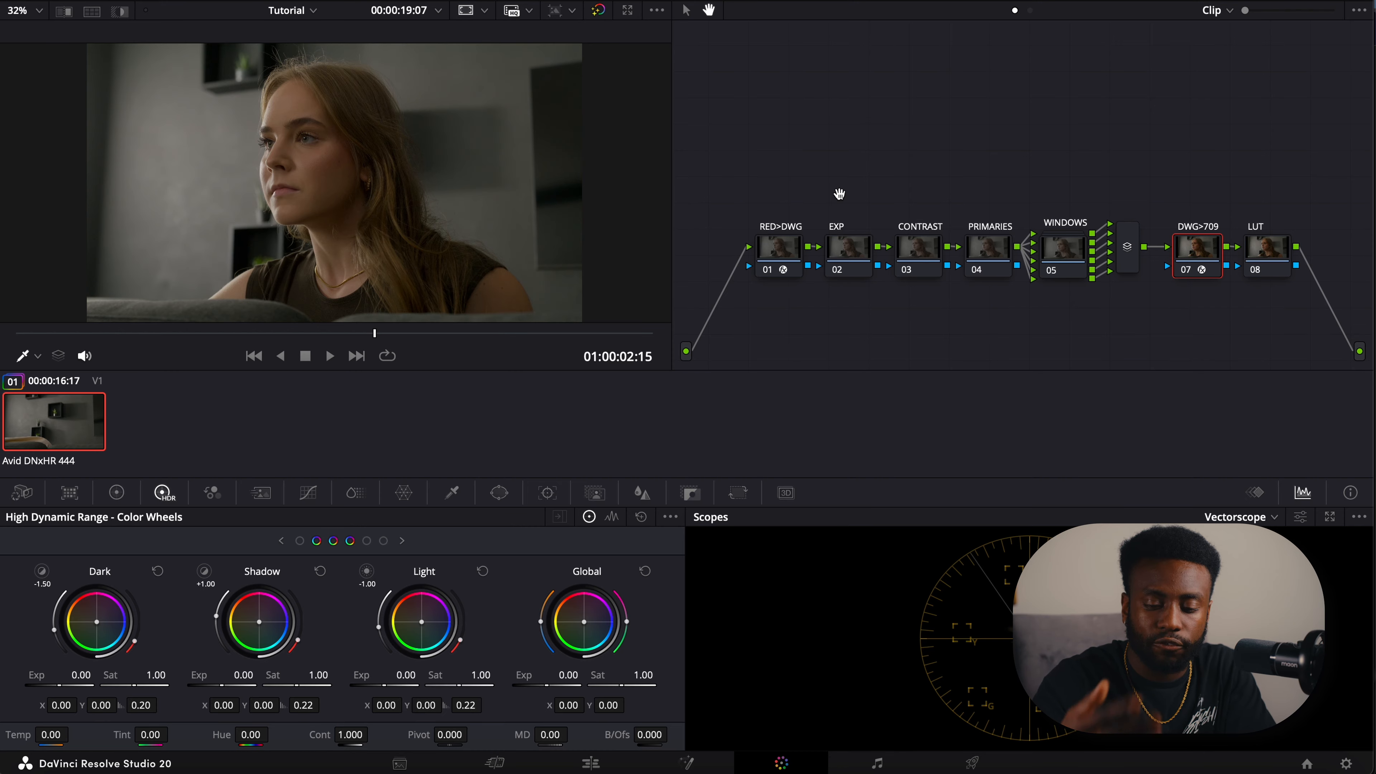
- On the EXP node, set the HDR exposure to -0.50 for Global, -0.25 for Shadow and 0.25 for Light
left_click(849, 248)
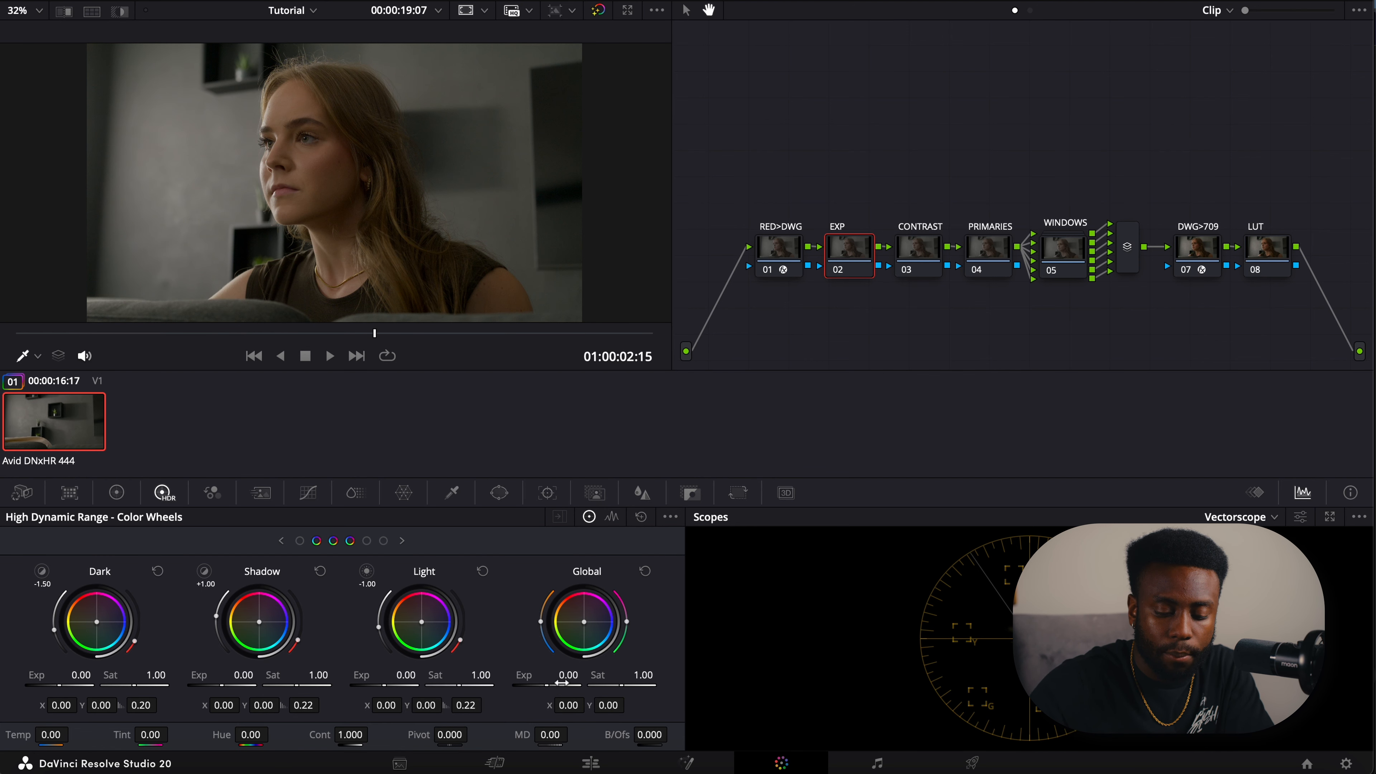
left_click_drag(567, 675, 539, 676)
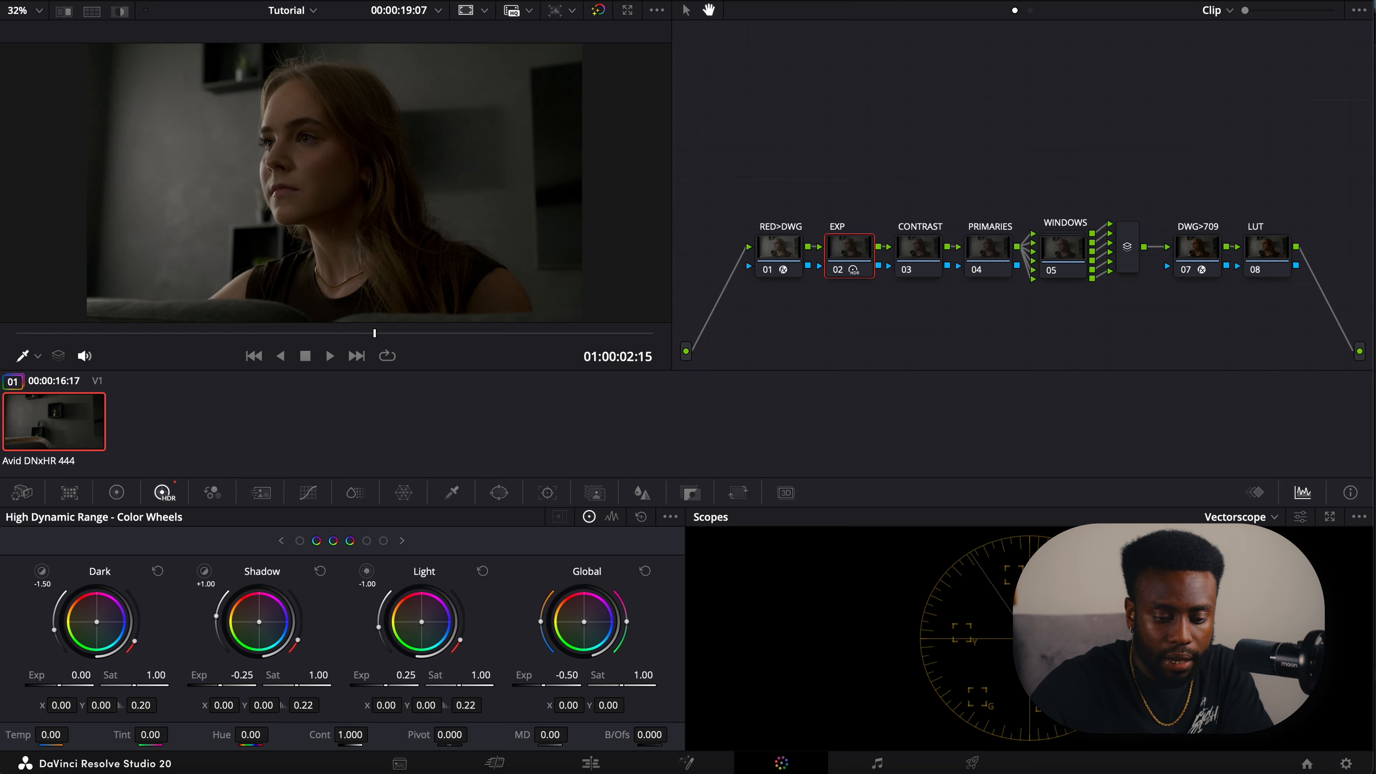
left_click_drag(386, 684, 385, 684)
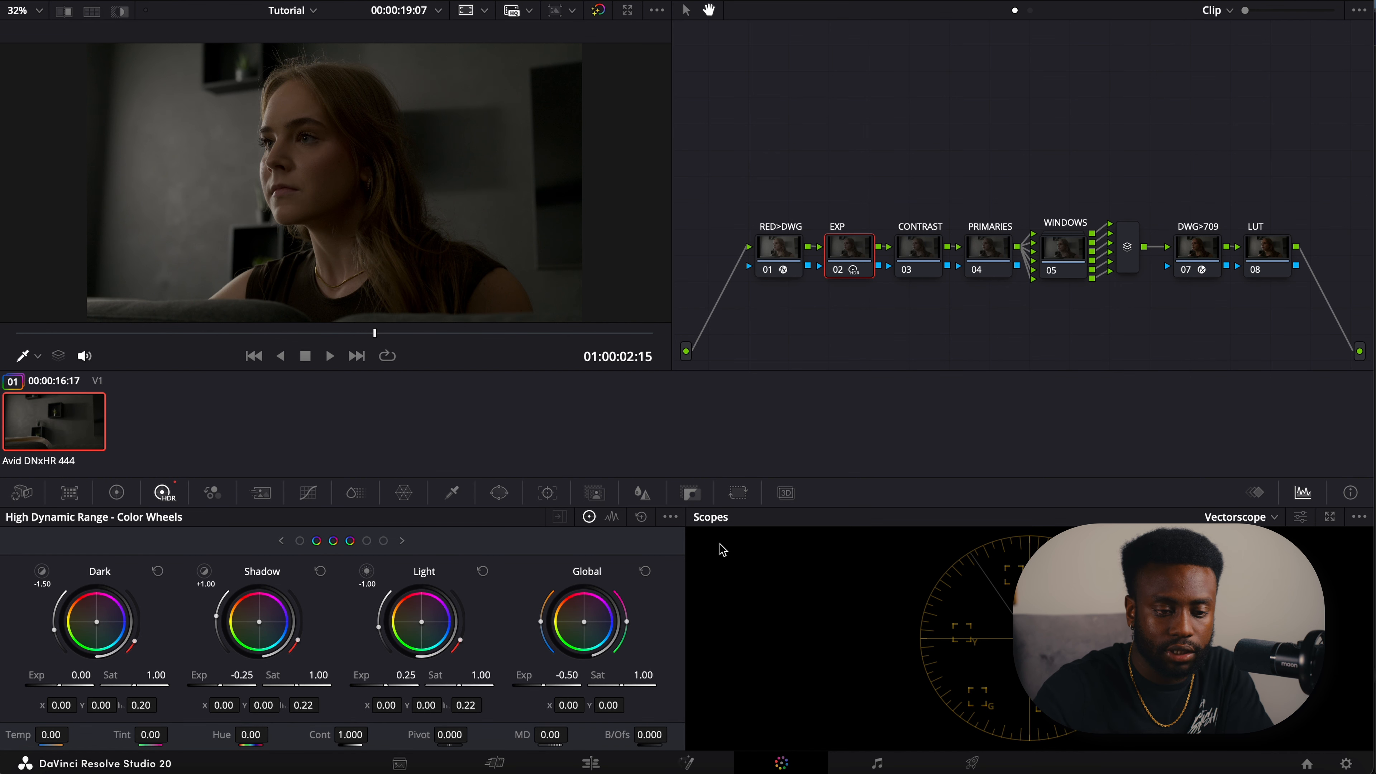
- On the CONTRAST node, set contrast to 1.102 with a 0.336 pivot and compare the image with the node off and on
left_click(915, 247)
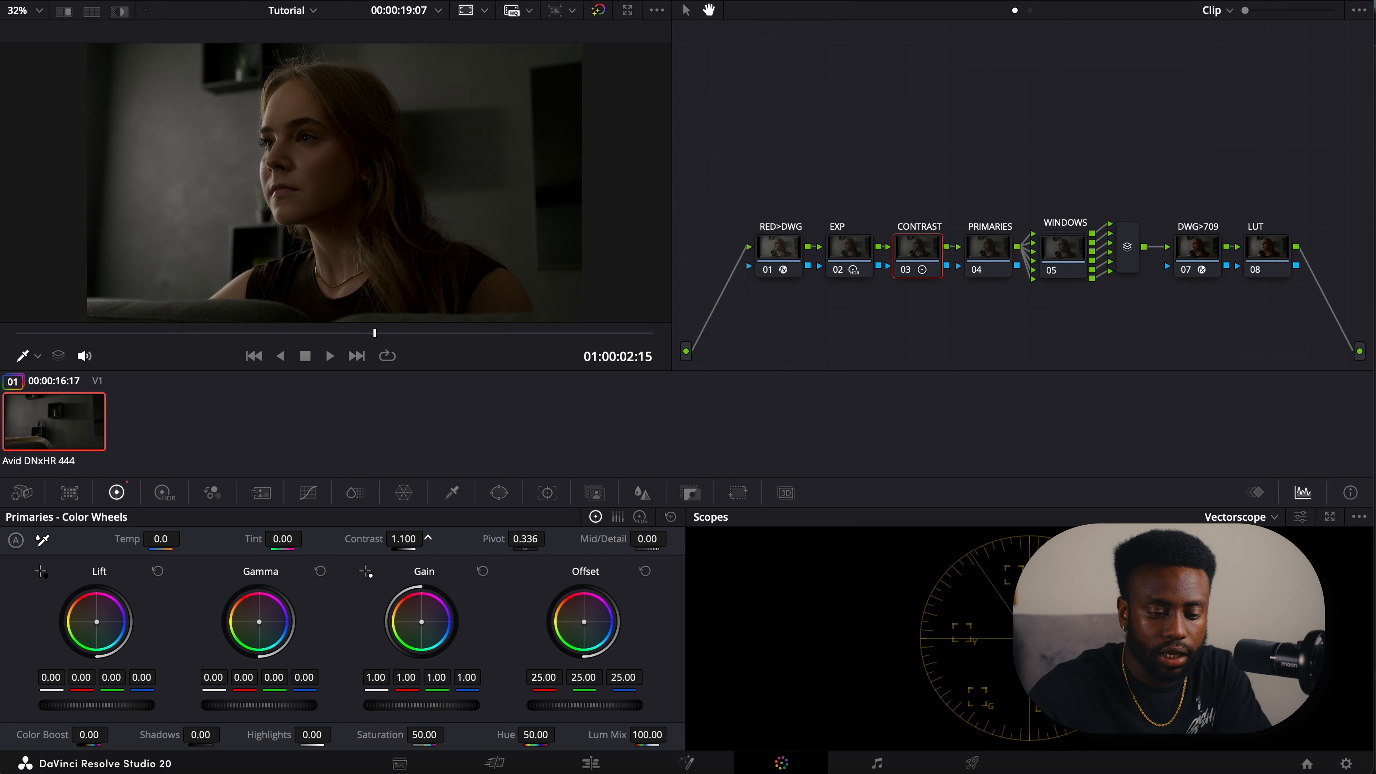
key("ctrl+d")
key("ctrl+d")
key("ctrl+d")
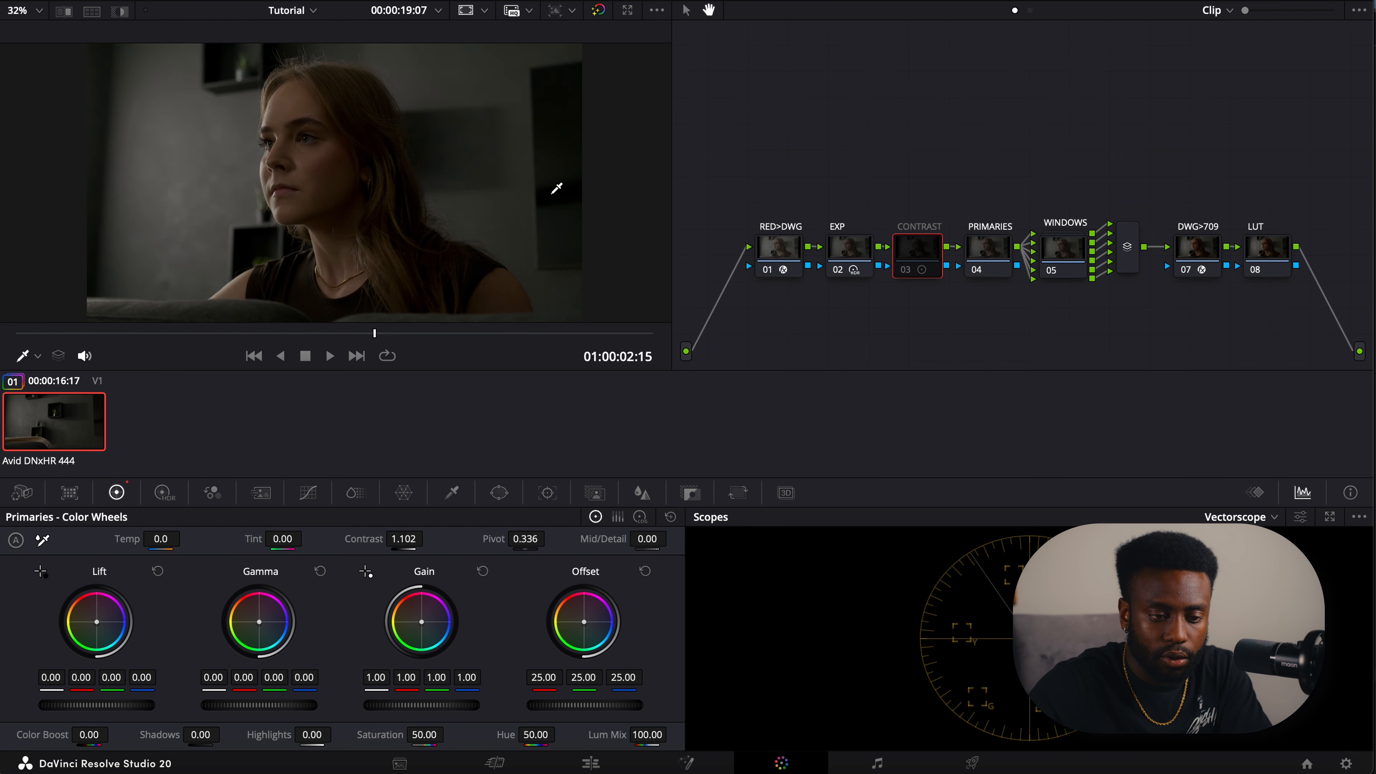
left_click(837, 248)
left_click(910, 267)
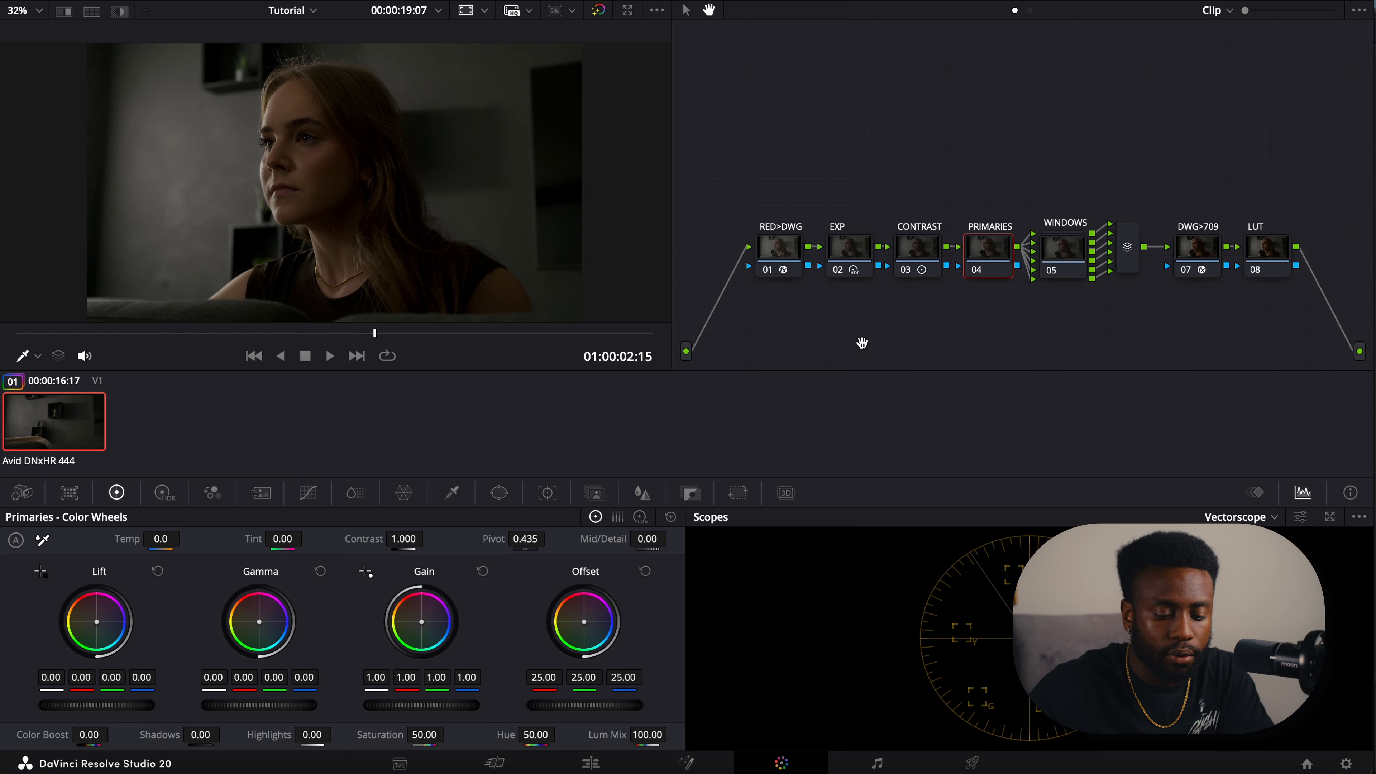
- On the PRIMARIES node, shift the gamma toward blue with red at -0.02 and blue at 0.04, and inspect the face
left_click_drag(264, 629, 265, 630)
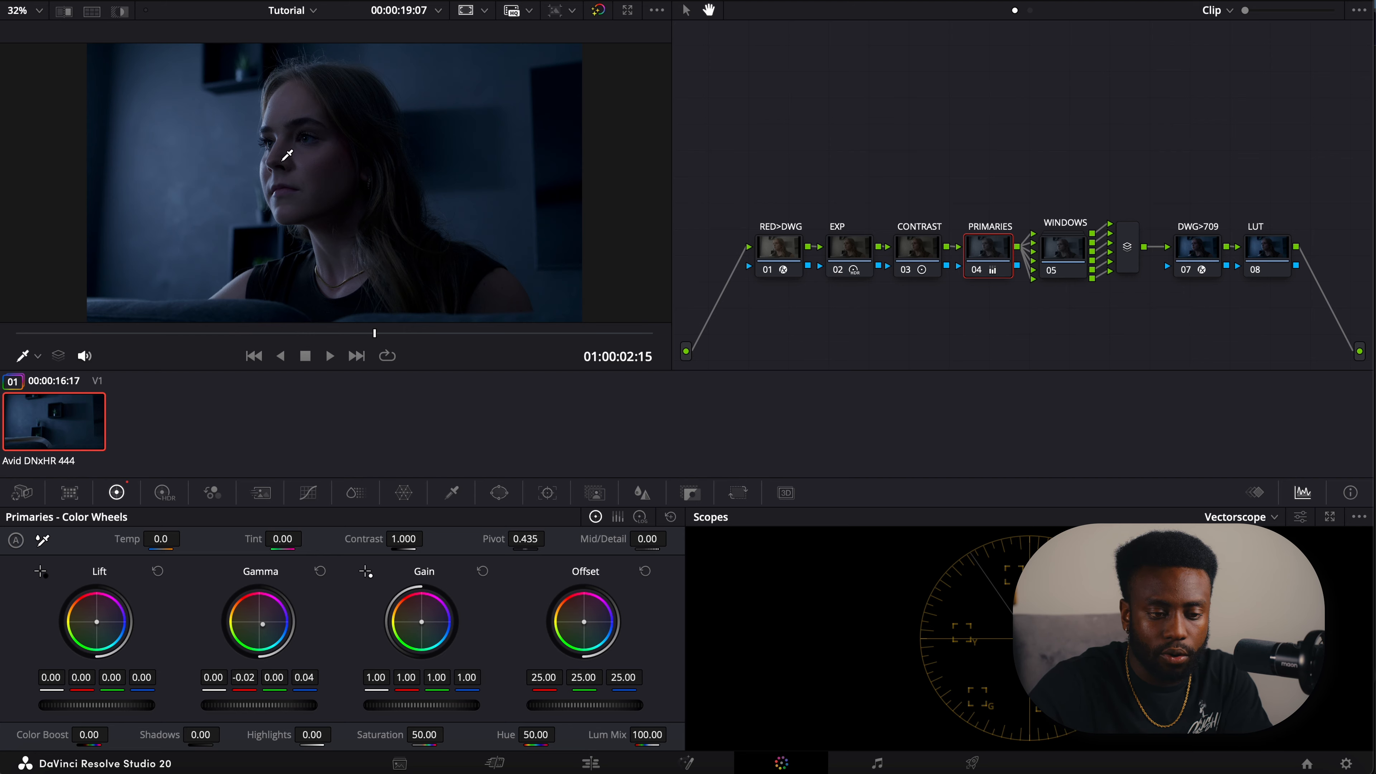
scroll(287, 155, "up", 4)
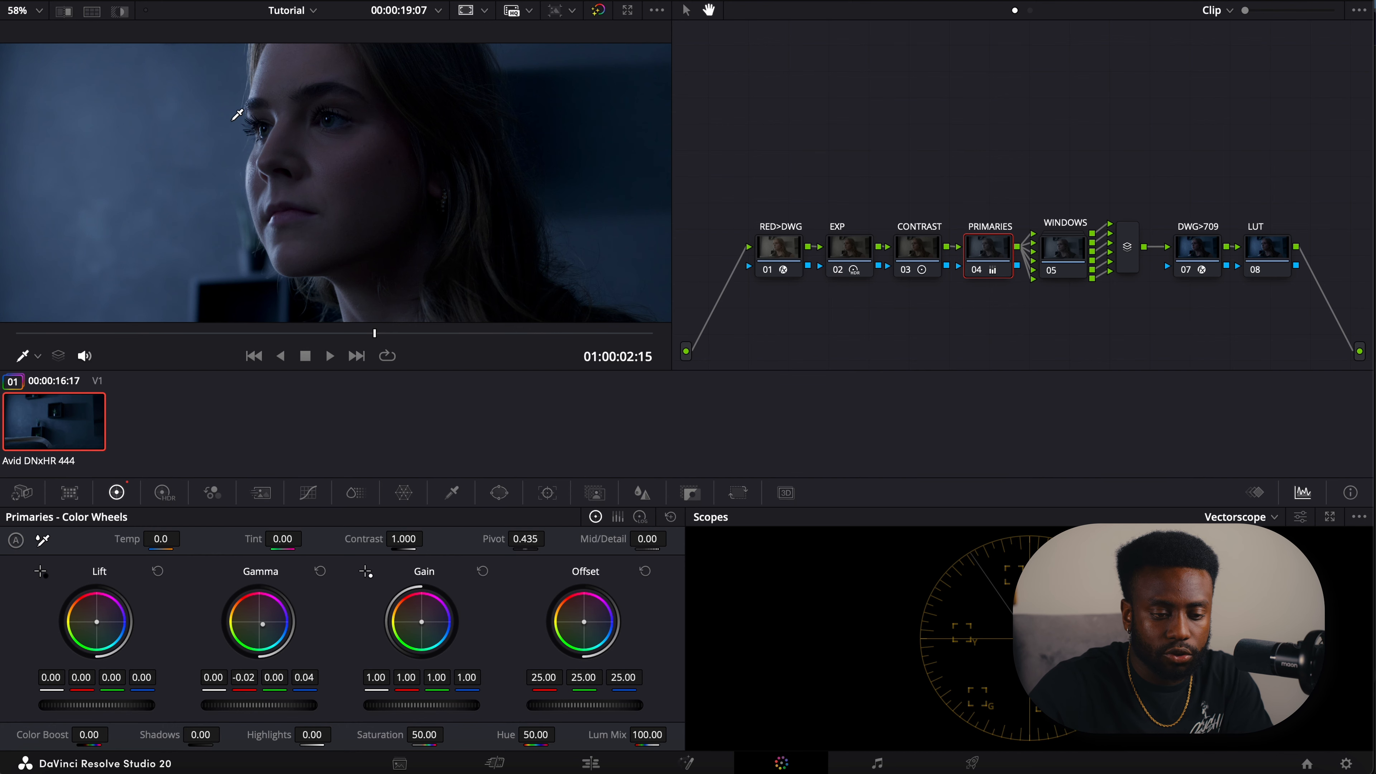
scroll(237, 115, "down", 3)
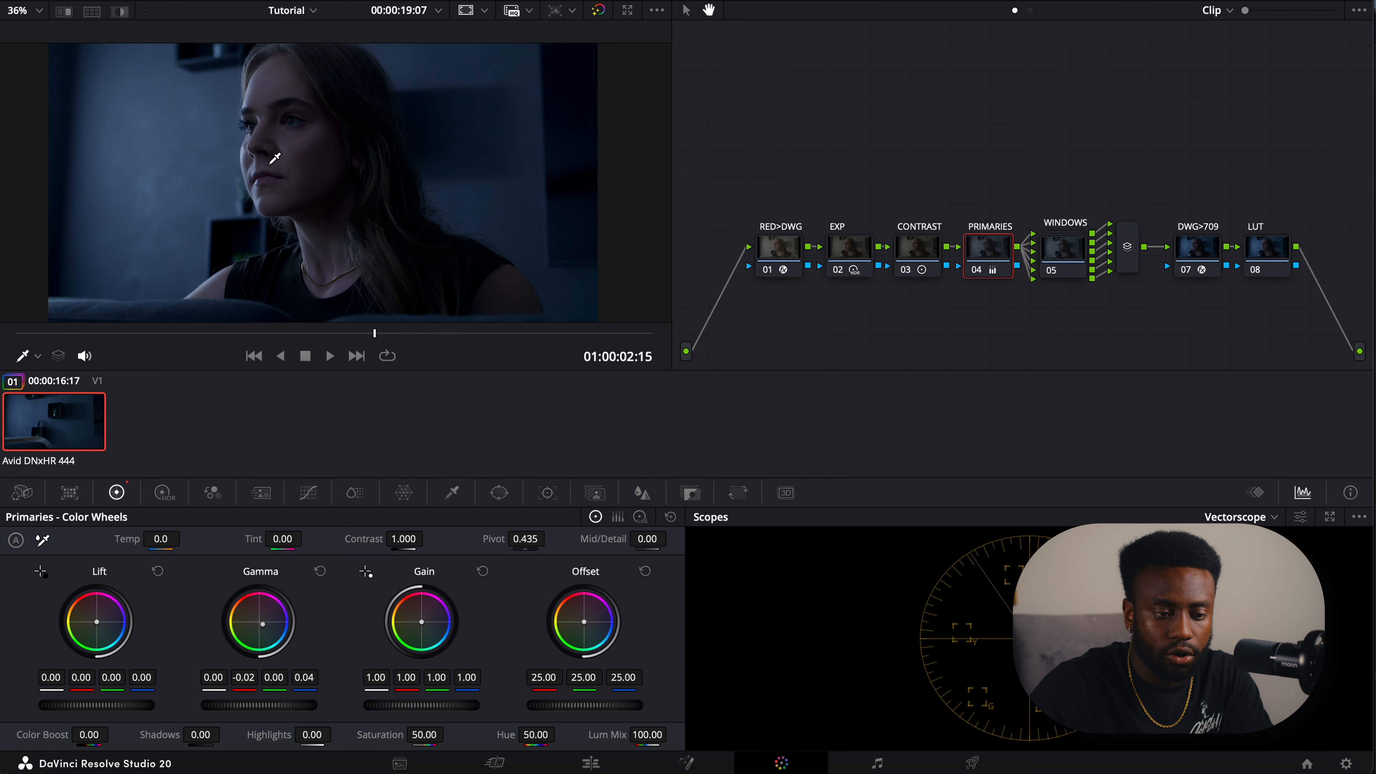
- Open the WINDOWS compound node and activate a curve window on its LEFT node
double_click(1064, 271)
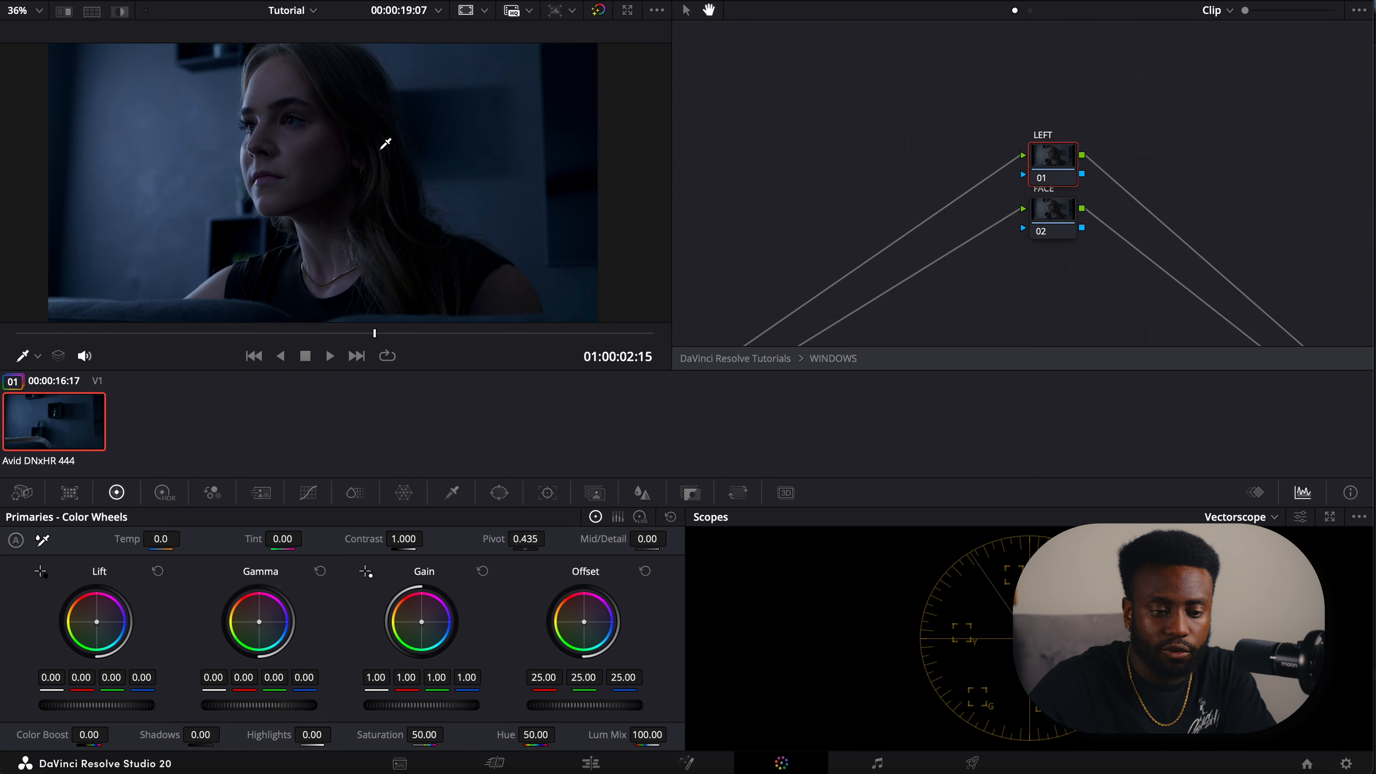
scroll(293, 139, "down", 1)
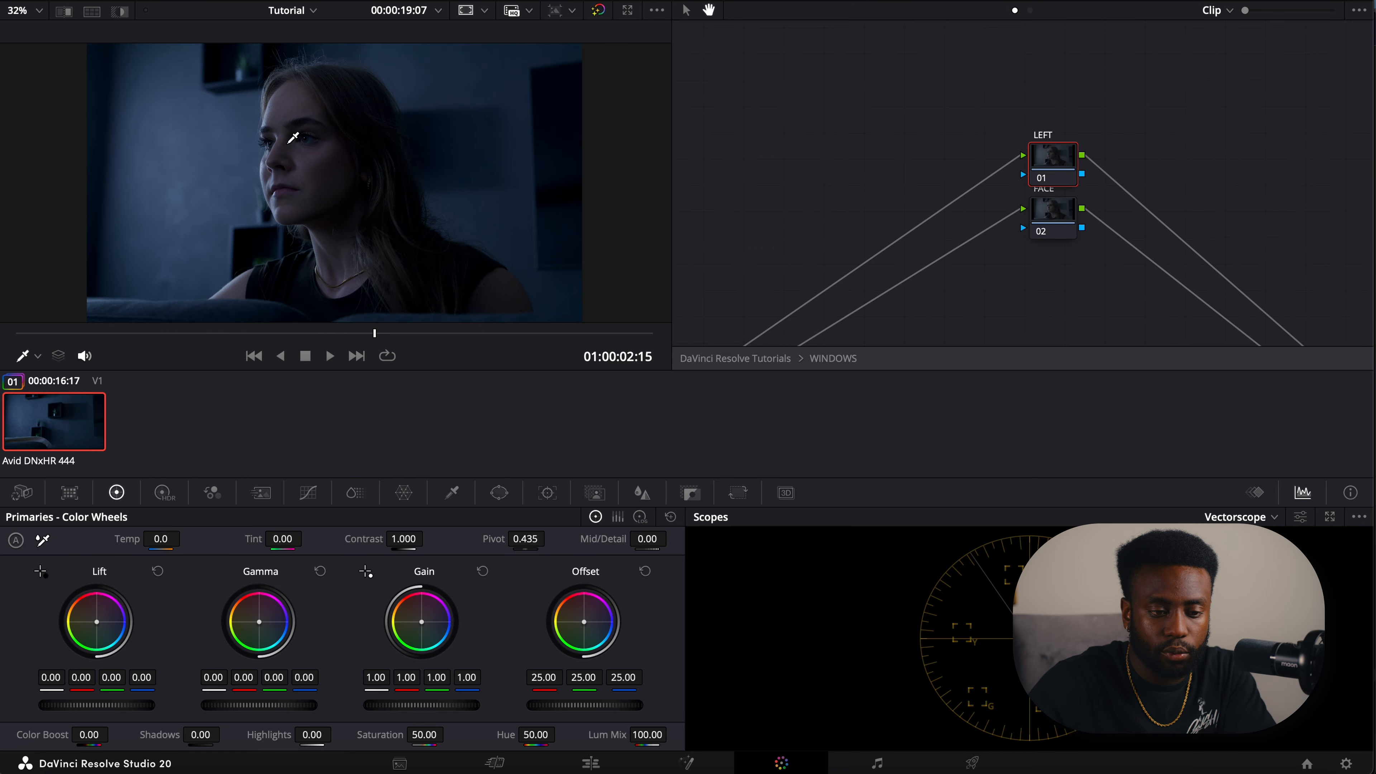
left_click(499, 492)
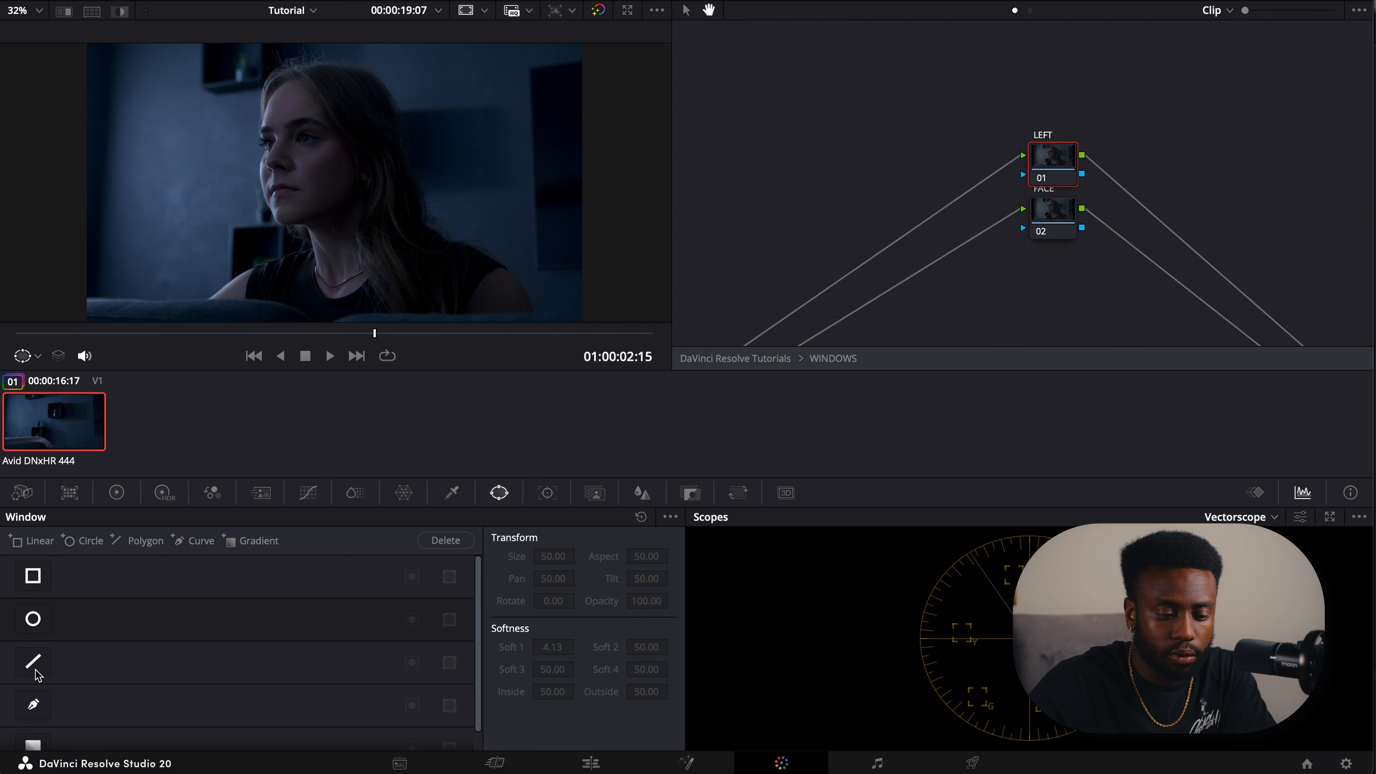
left_click(35, 705)
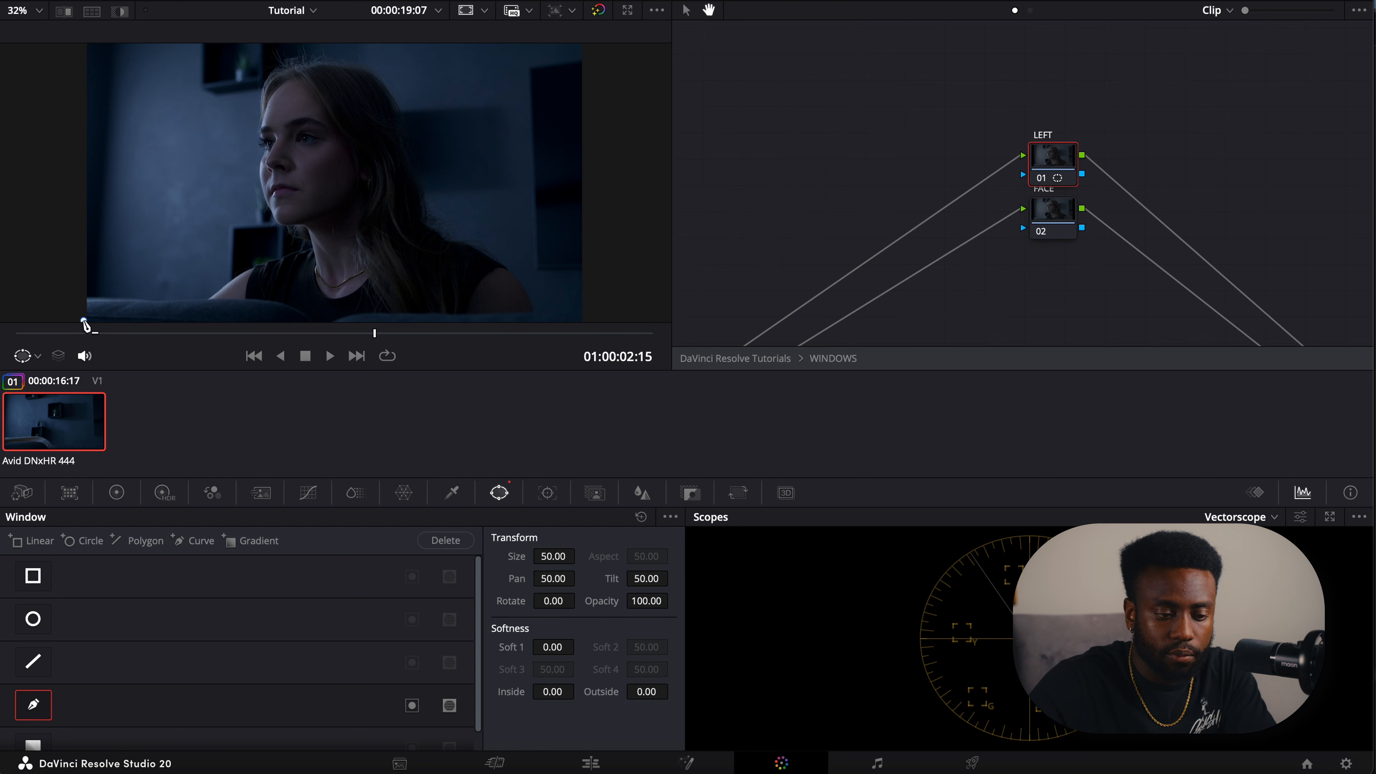
- Trace the curve window from the sofa's lower edge up along the woman's shoulder and face, checking her position at 01:00:03:01
left_click(205, 317)
left_click(216, 289)
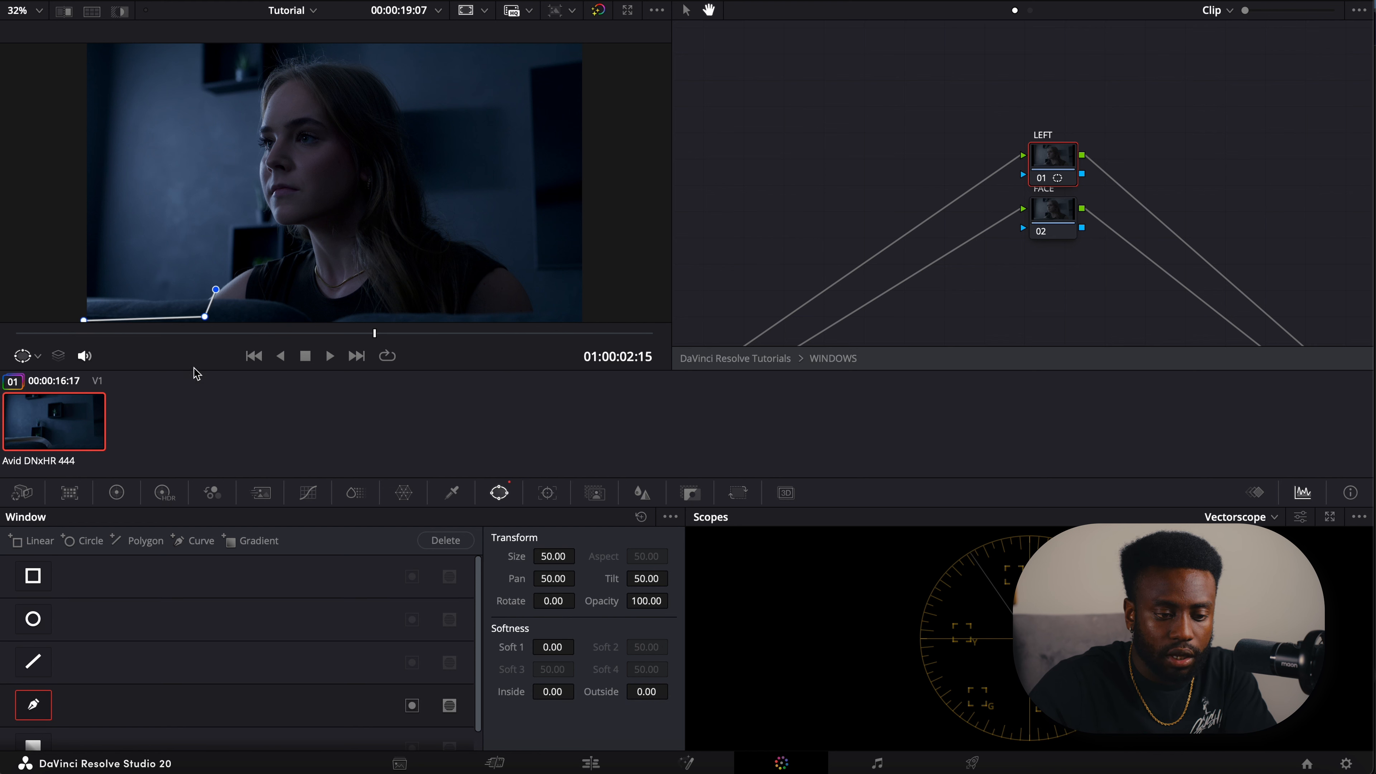
left_click_drag(374, 333, 432, 332)
left_click(238, 262)
left_click(276, 245)
left_click(266, 190)
left_click(262, 138)
left_click(260, 84)
- Continue the curve window above and around the frame's outer left side, close it at its starting point, and refit the image
scroll(262, 87, "up", 5)
scroll(264, 89, "down", 1)
left_click(321, 99)
left_click(323, 74)
left_click(128, 58)
left_click(87, 95)
scroll(103, 182, "down", 10)
left_click(89, 164)
left_click(109, 166)
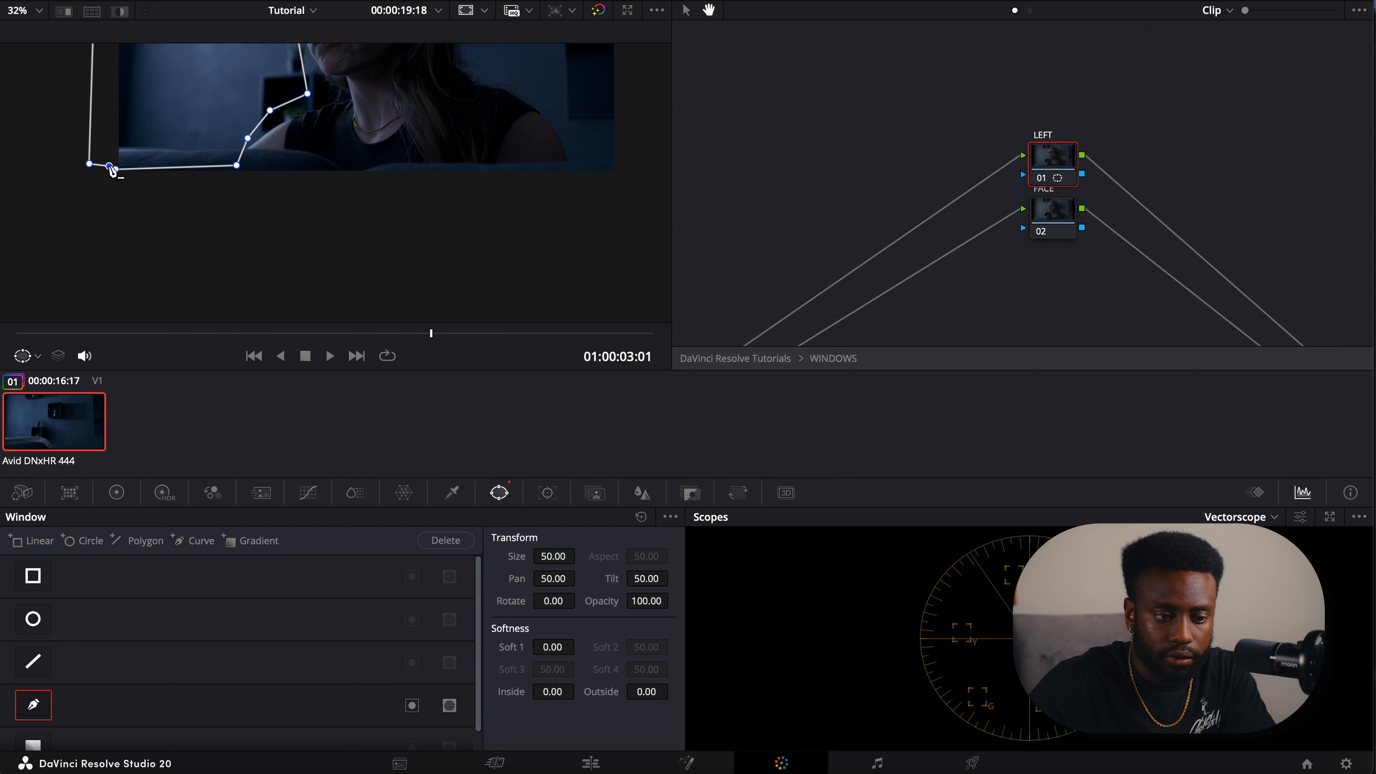
scroll(221, 147, "up", 10)
scroll(220, 148, "down", 2)
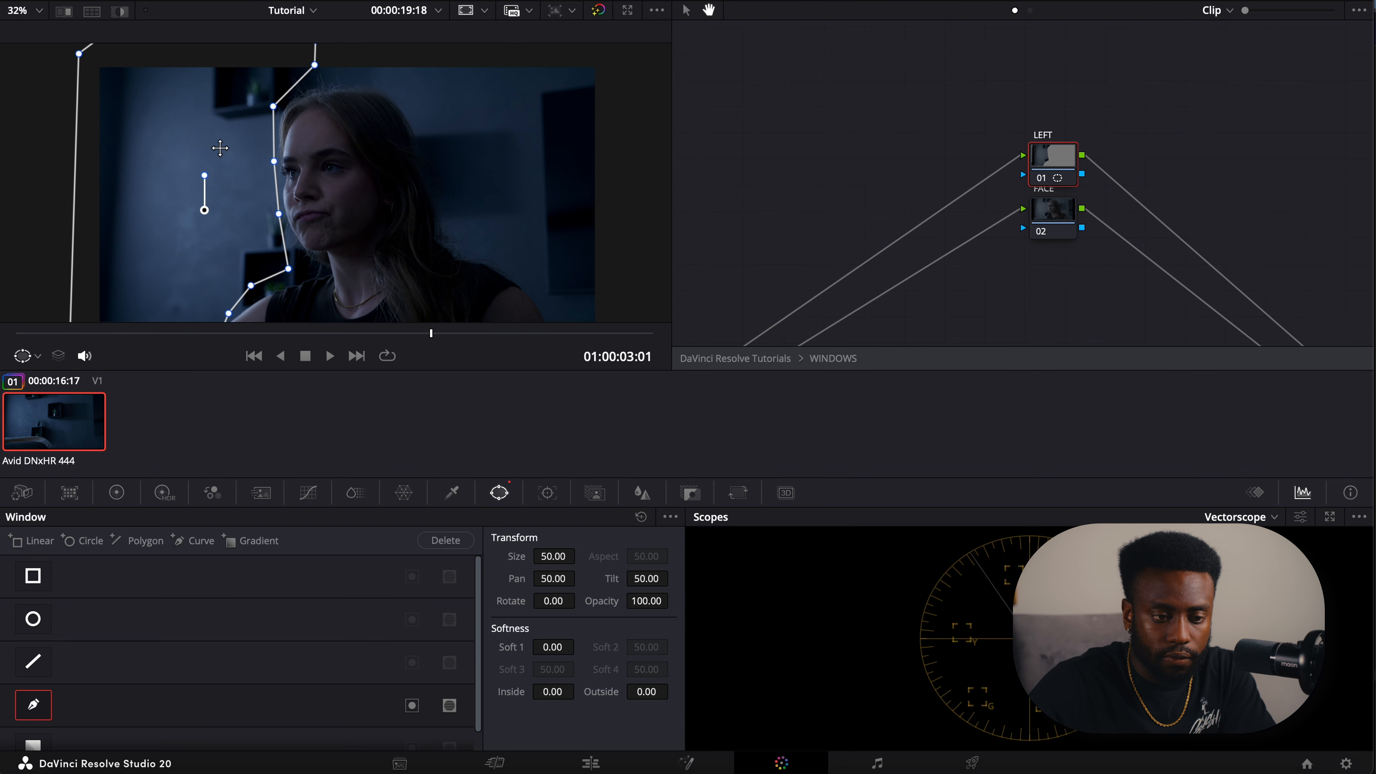
key("shift+z")
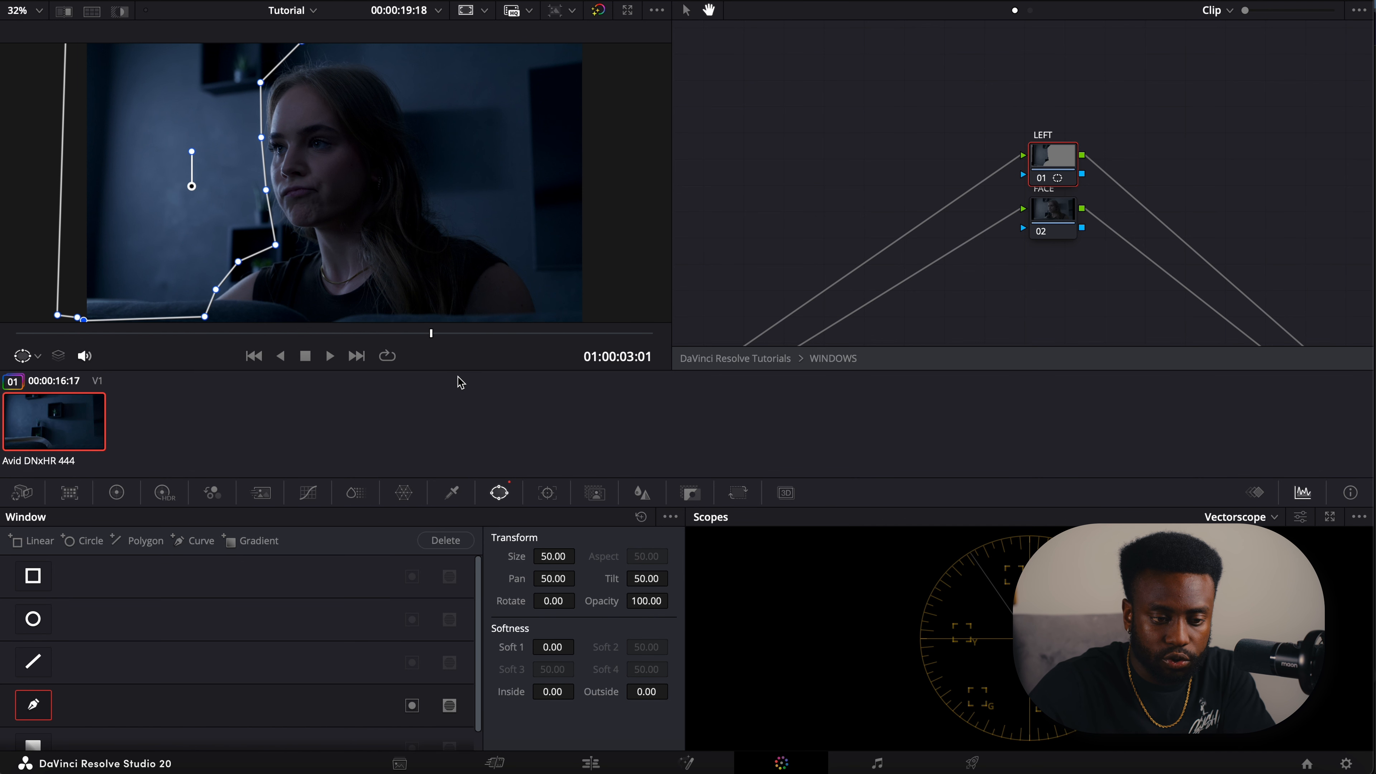
- Track the LEFT node's window through the whole clip, starting from 01:00:01:16
left_click_drag(198, 334, 245, 336)
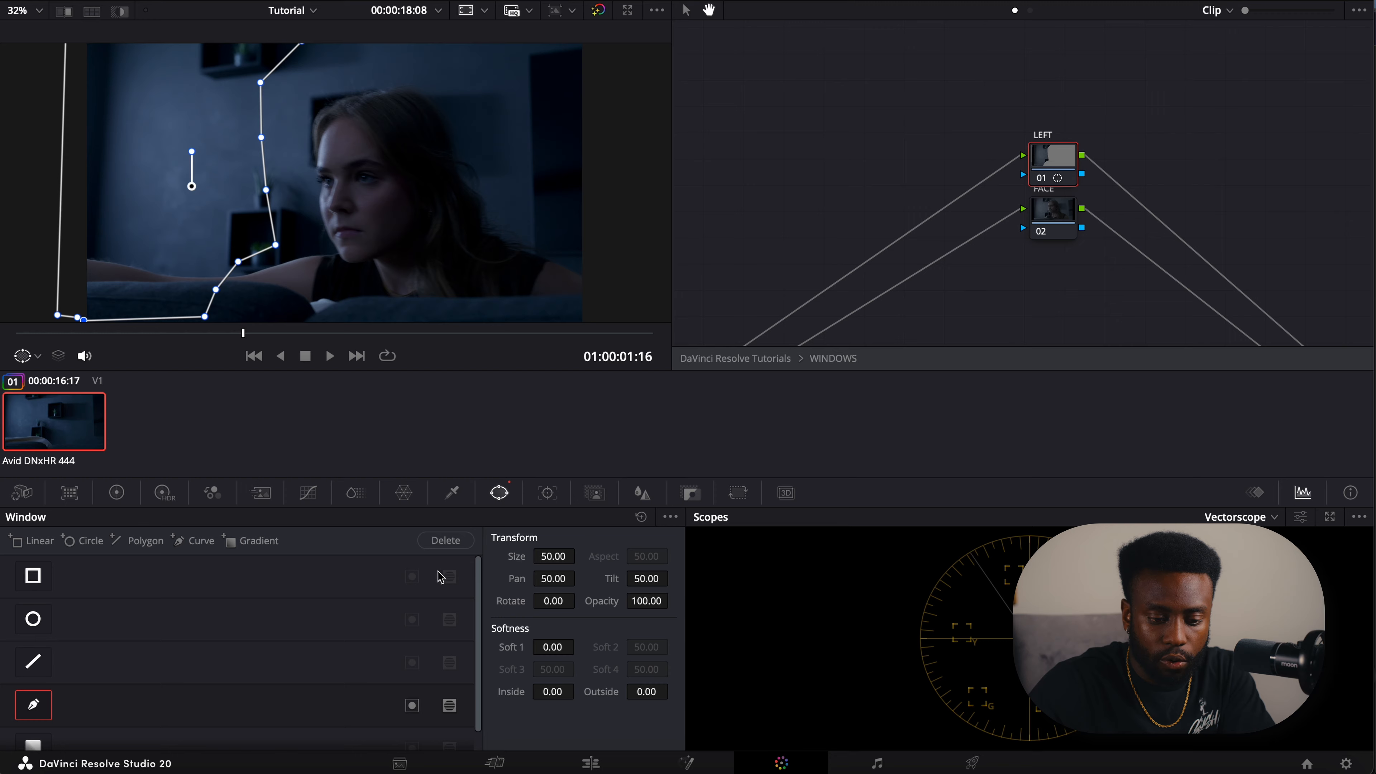
left_click(549, 492)
left_click(82, 540)
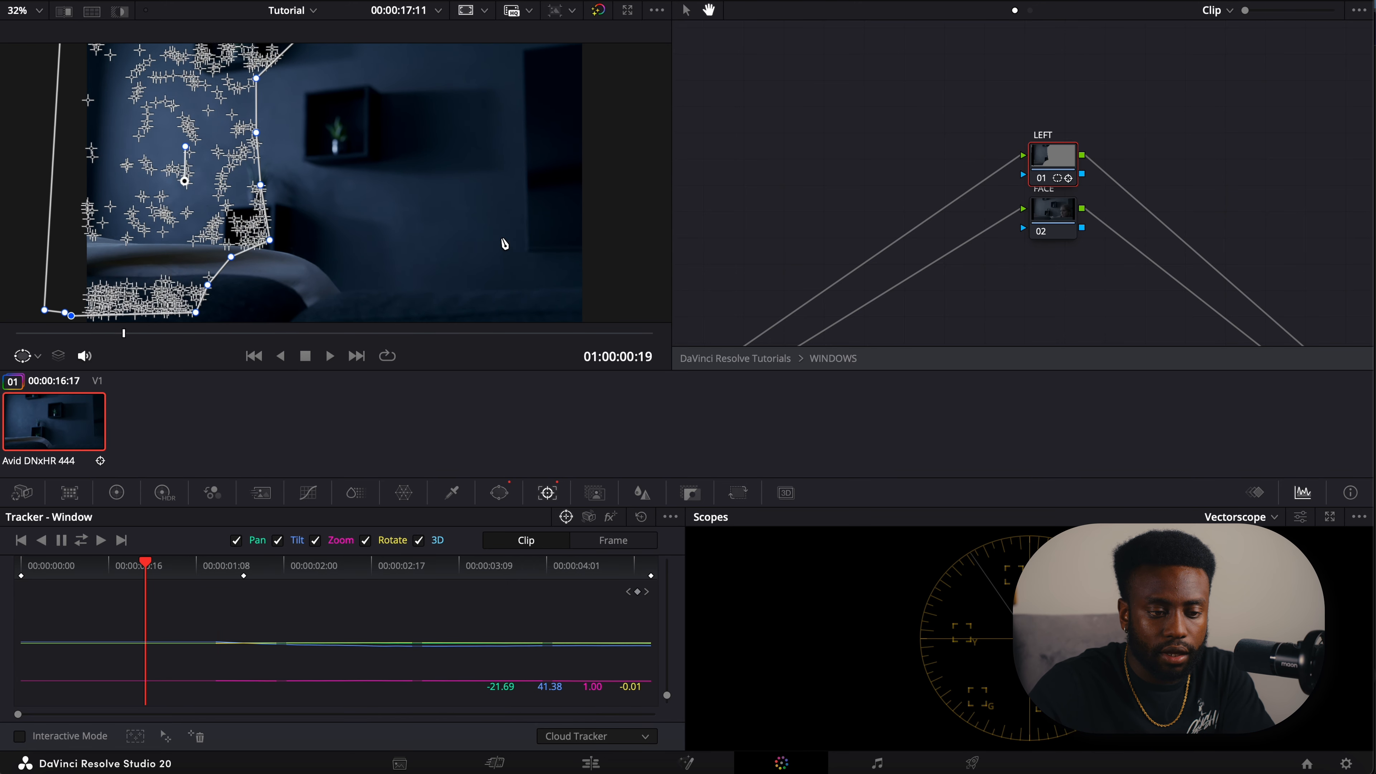
- Lower the LEFT node's gamma to -0.03 to darken the windowed wall
left_click(116, 492)
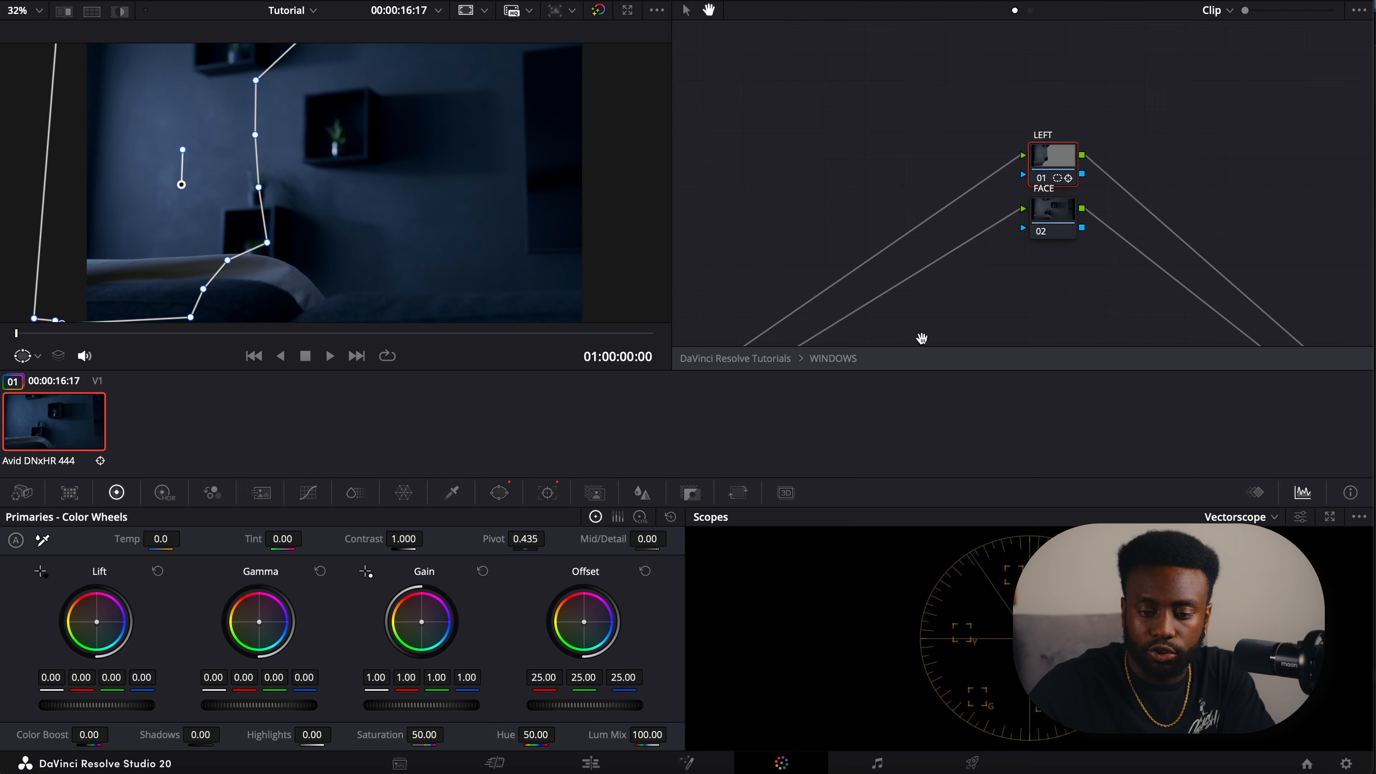
left_click_drag(282, 706, 270, 705)
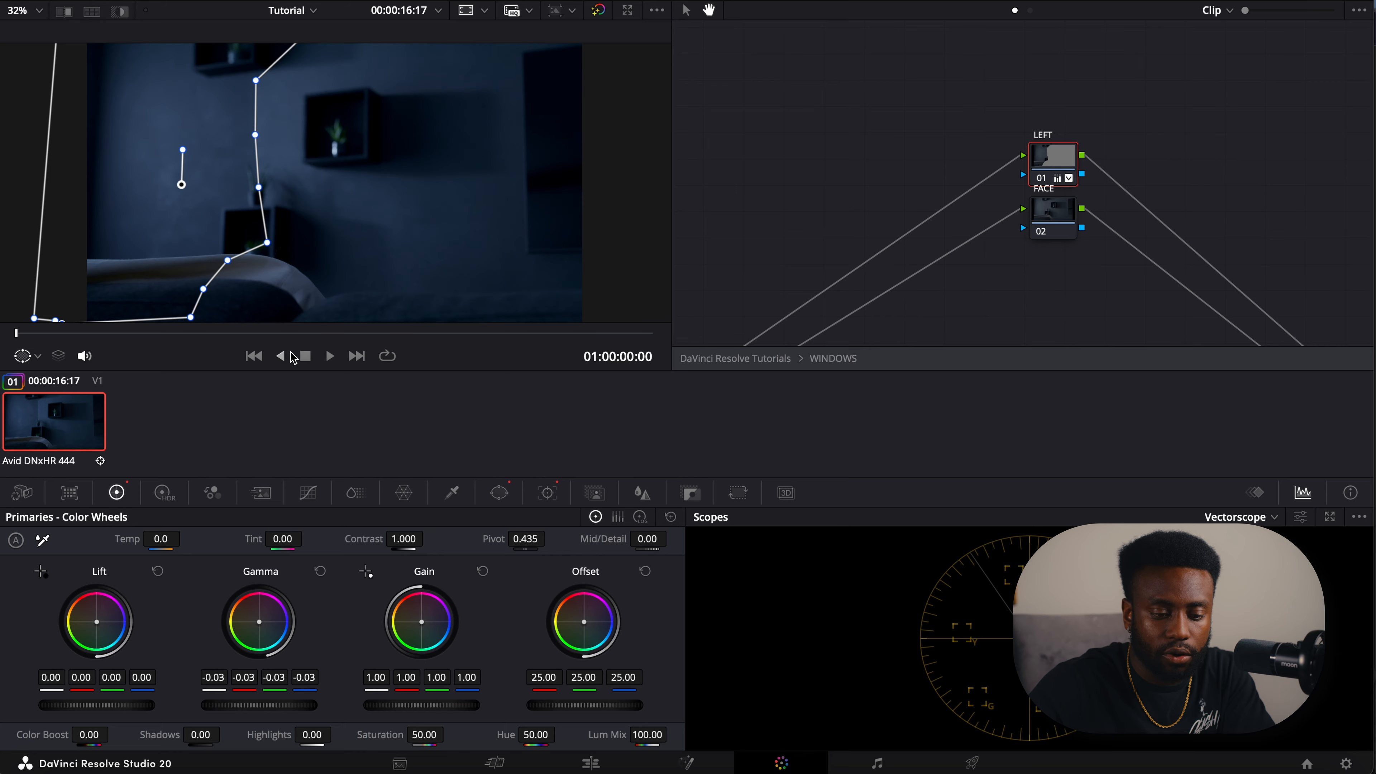
- Soften the LEFT node's curve window with Soft 1 at 11.58, Inside at 21.44 and Outside at 8.82
left_click(499, 492)
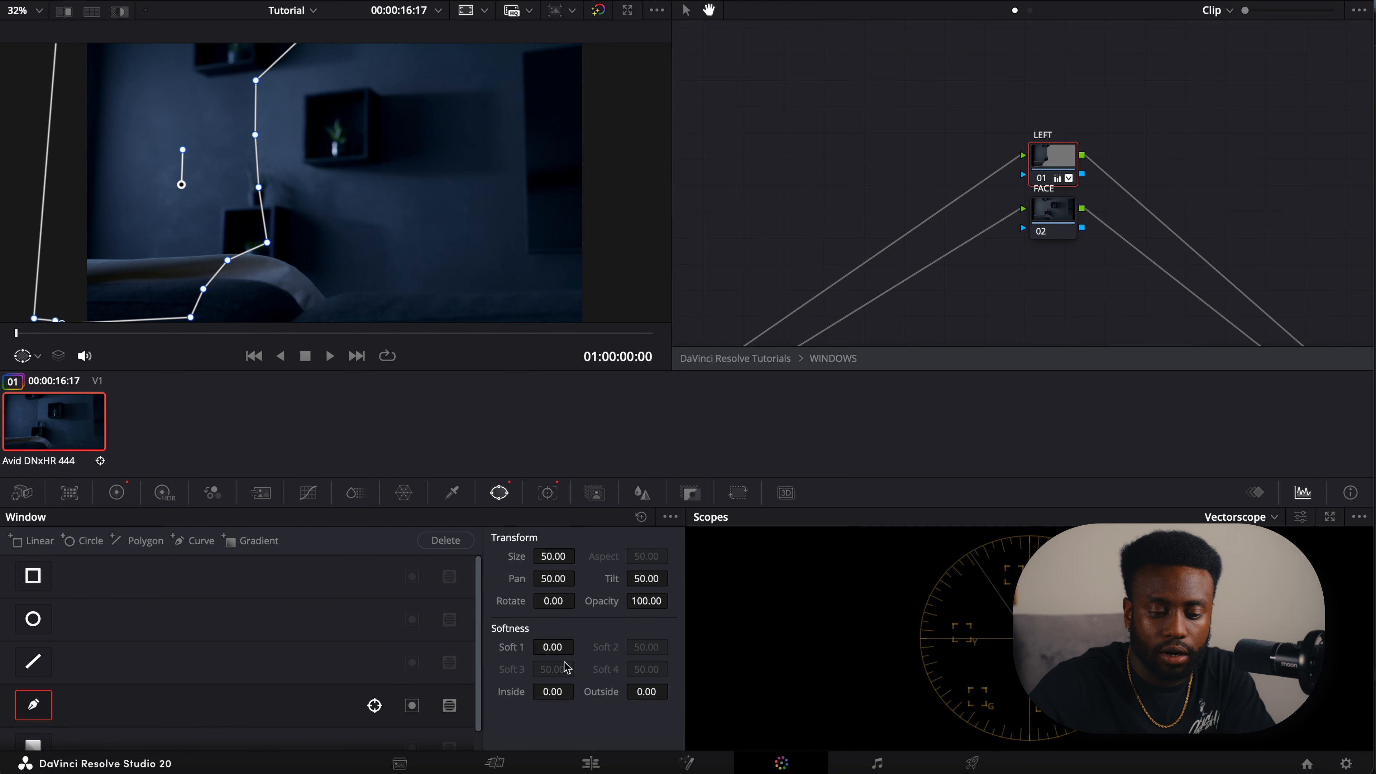
left_click_drag(561, 648, 579, 645)
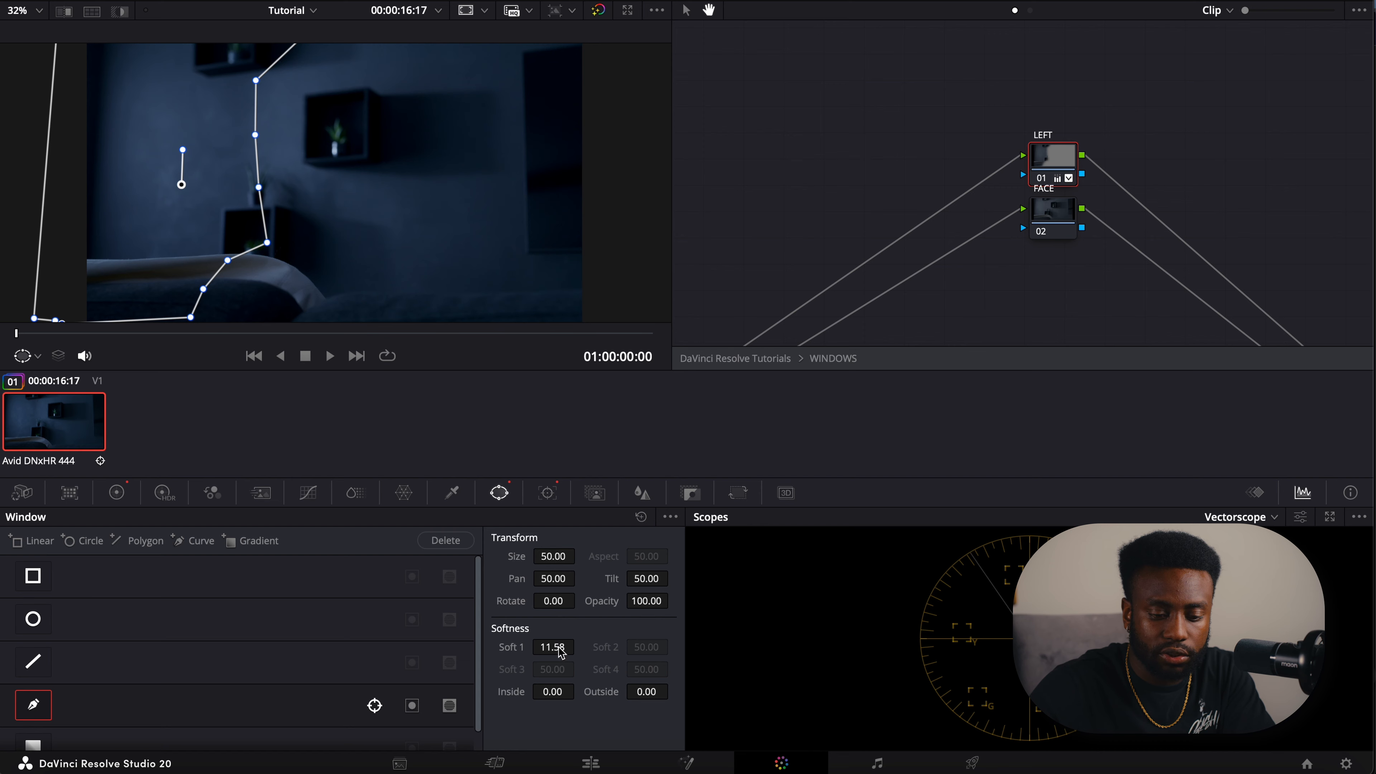
left_click_drag(555, 692, 677, 691)
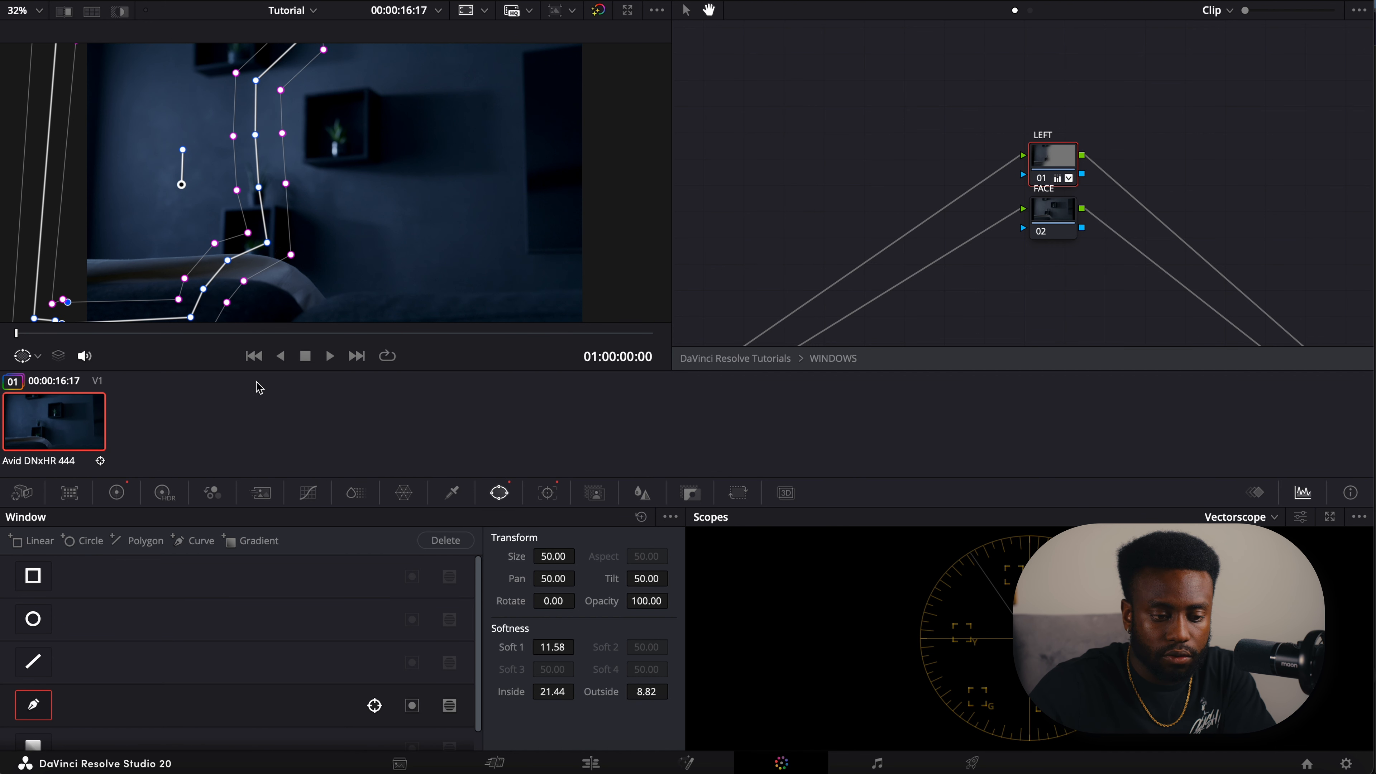
- Hide the window outline and compare the image with the LEFT node off and on, at the clip start and at 01:00:02:12
left_click(32, 354)
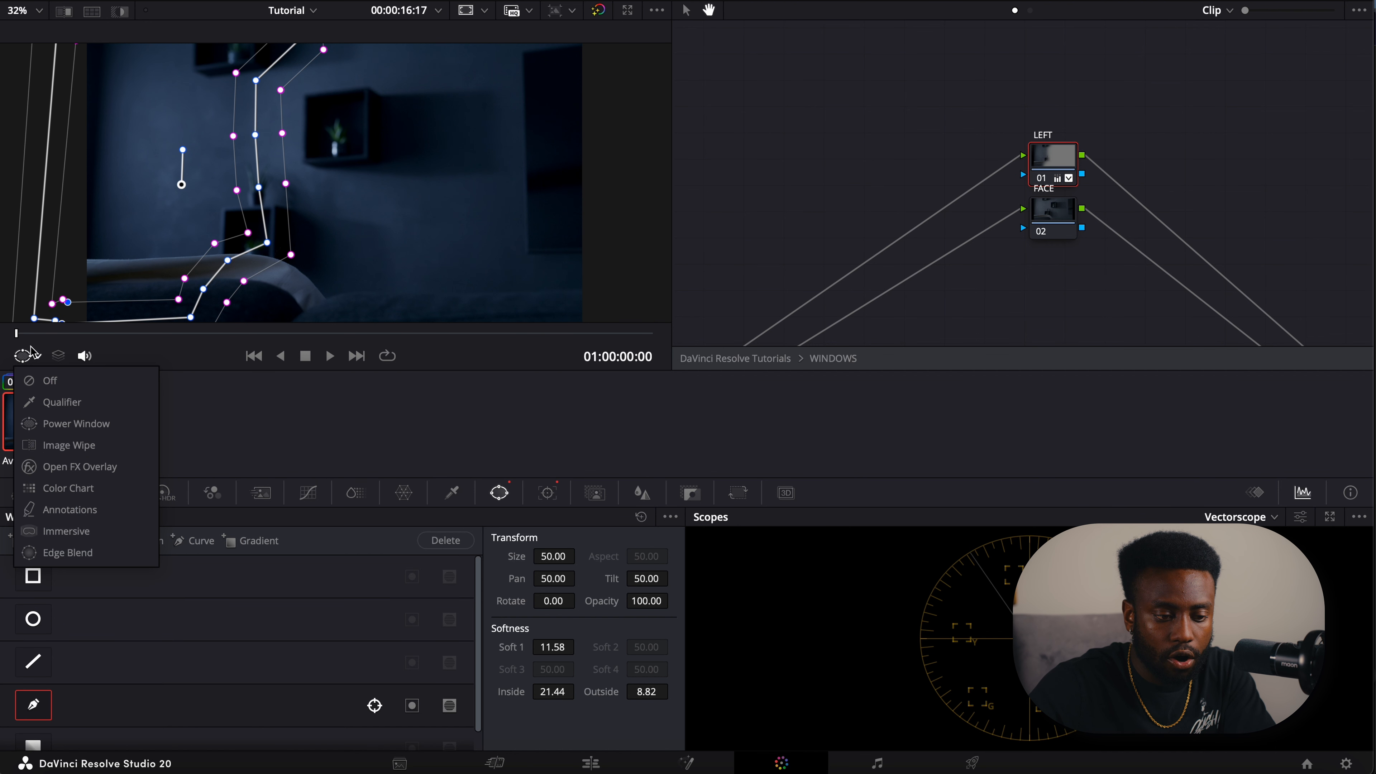
left_click(38, 376)
key("super+d")
key("super+d")
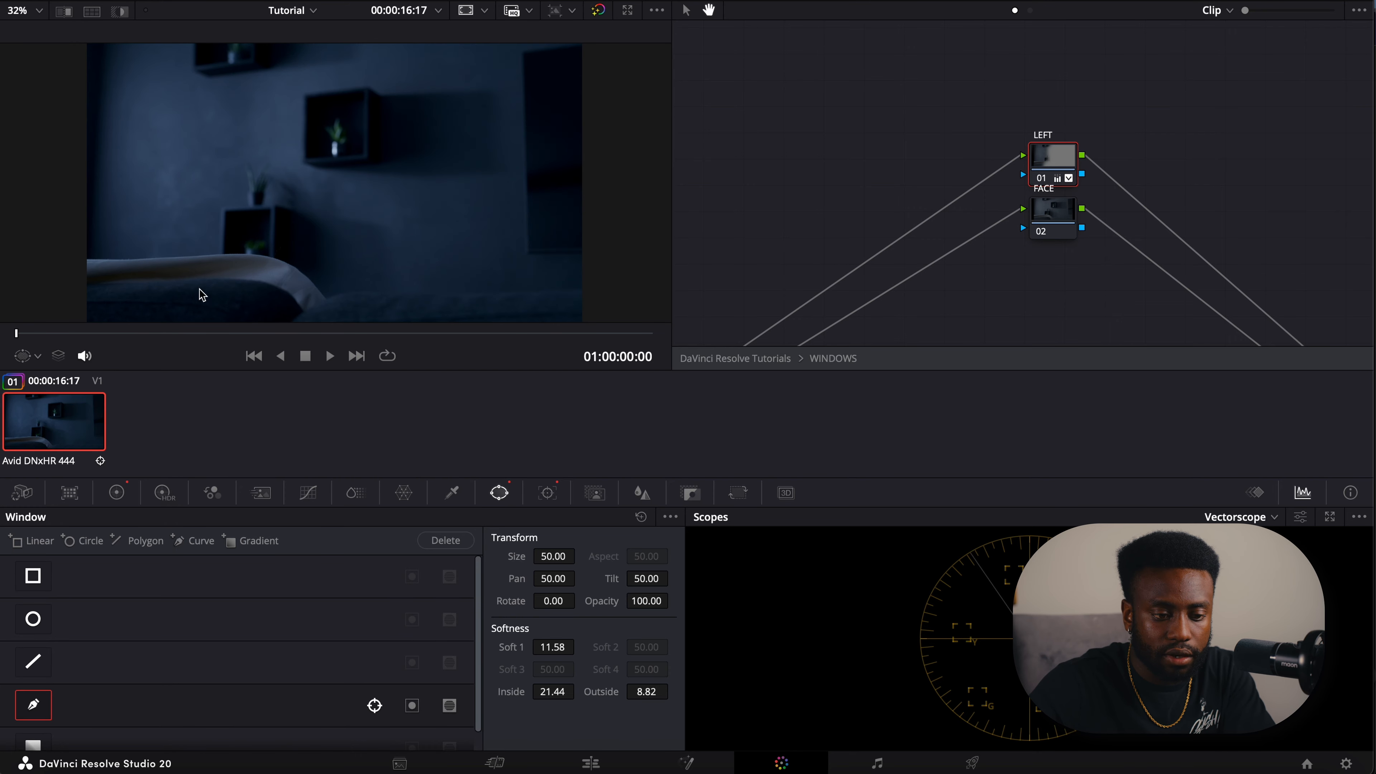
left_click_drag(249, 332, 359, 334)
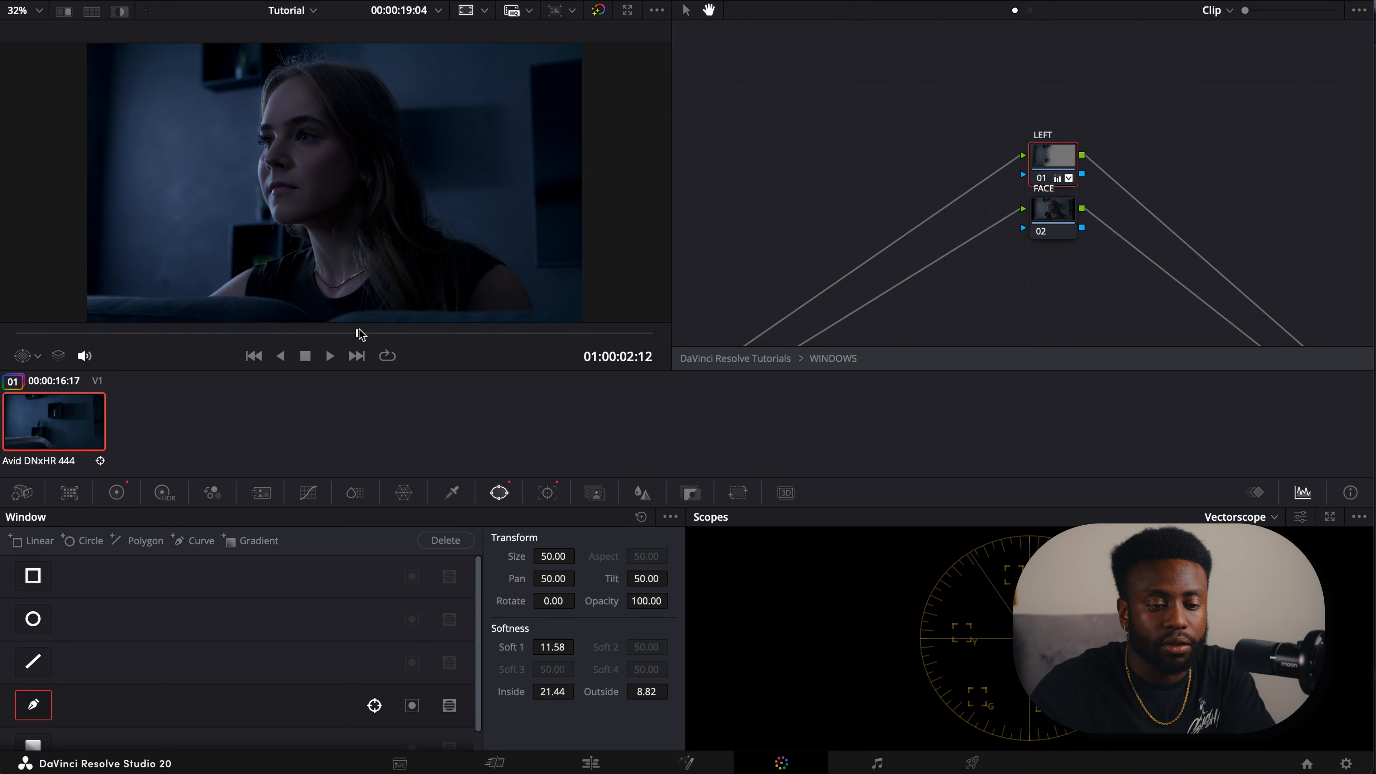
key("super+d")
key("super+d")
key("super+d")
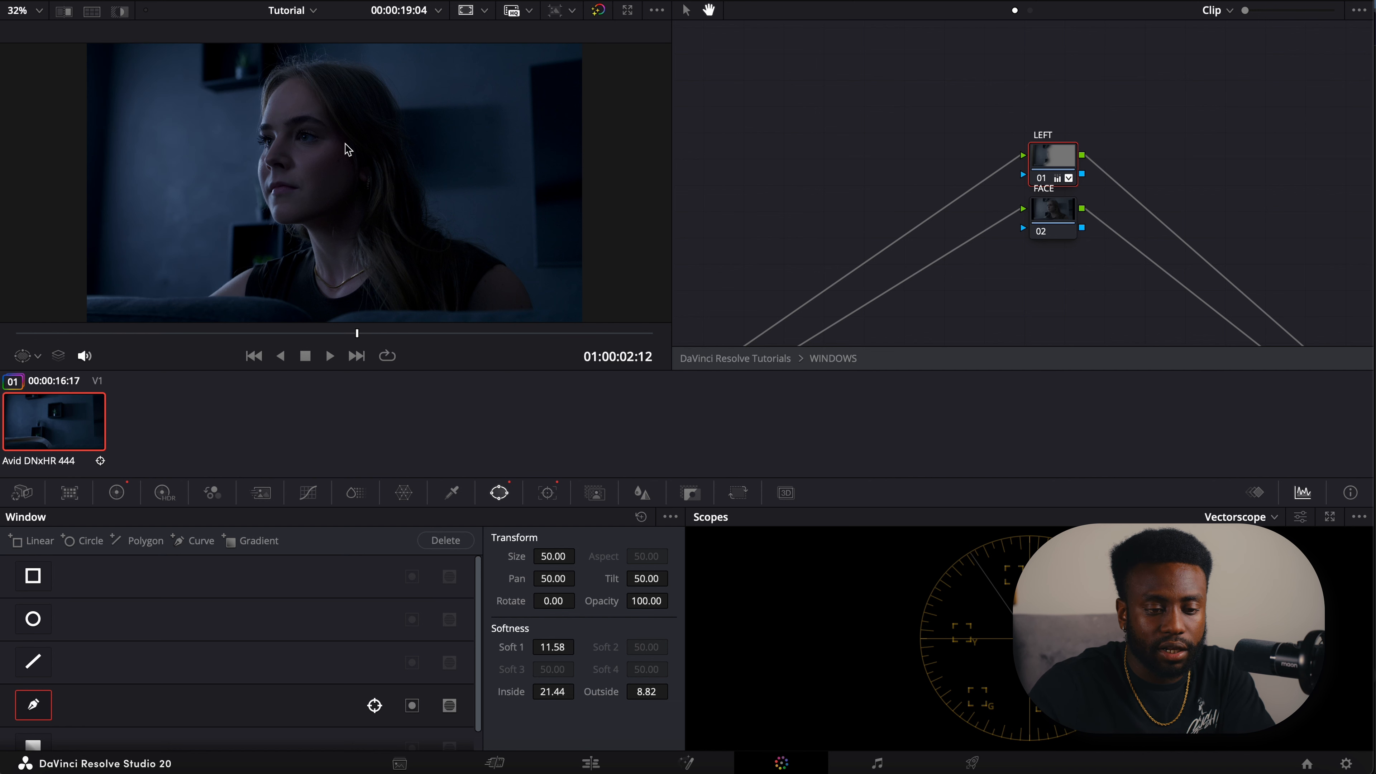
- Select the FACE node for editing
left_click(1042, 222)
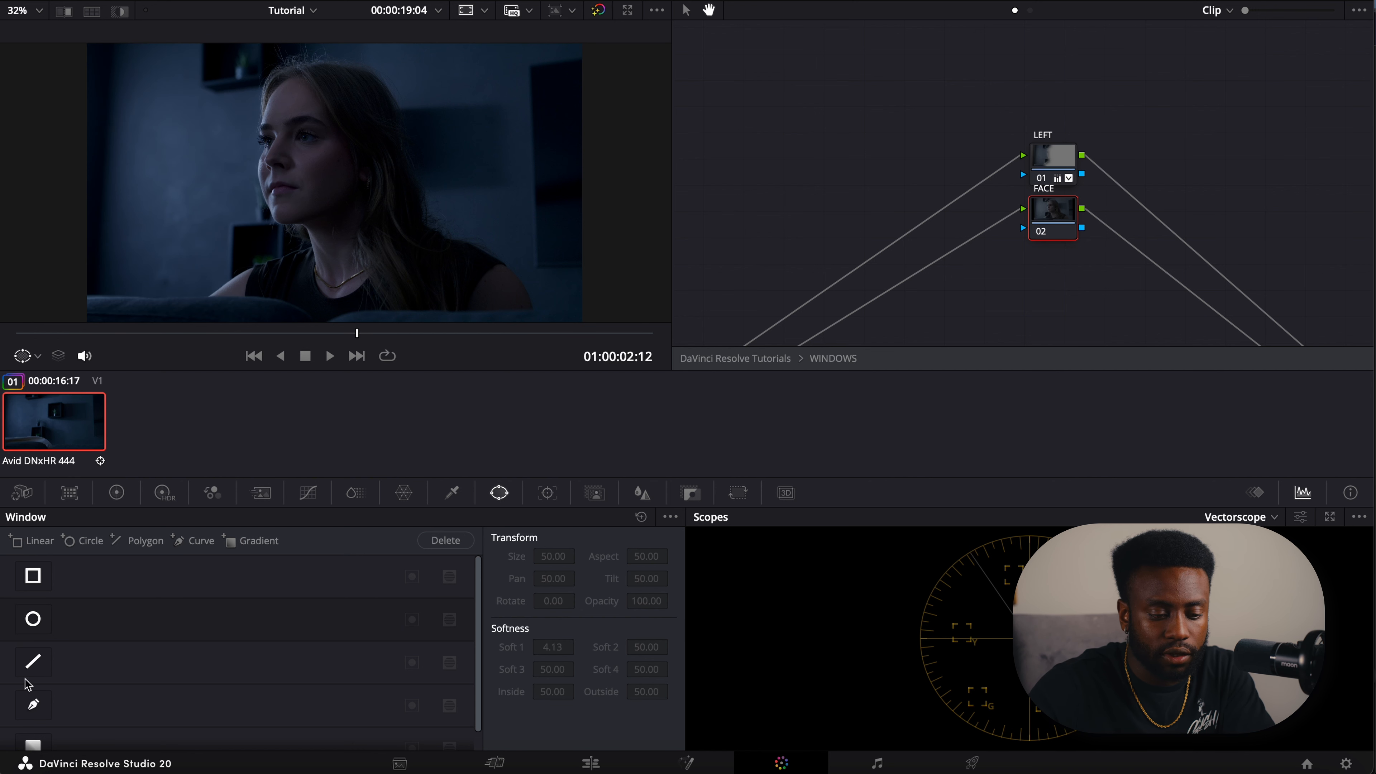
left_click(43, 619)
left_click_drag(335, 158, 321, 118)
left_click(33, 619)
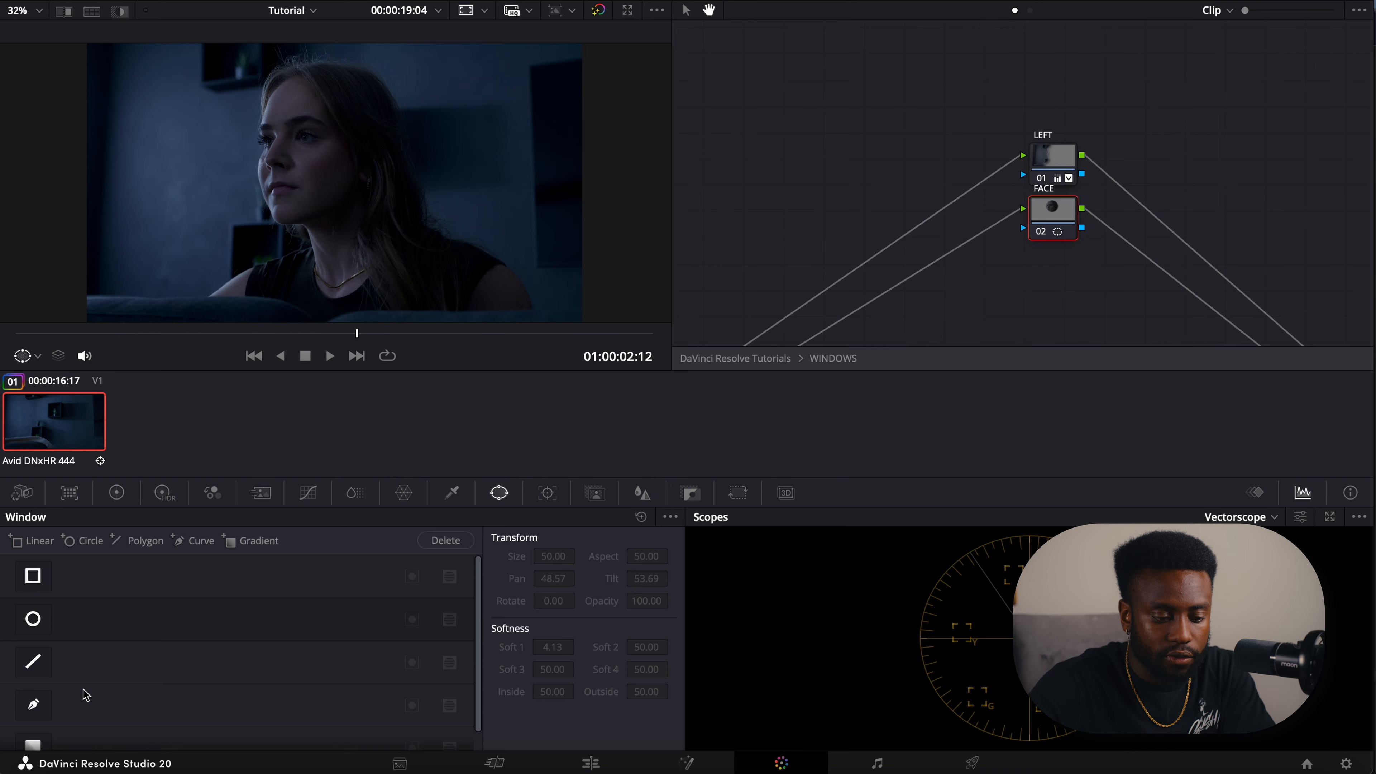
- Draw a closed curve window on the FACE node from the woman's chin up her cheek, around the forehead and down her profile
left_click(33, 704)
left_click(300, 197)
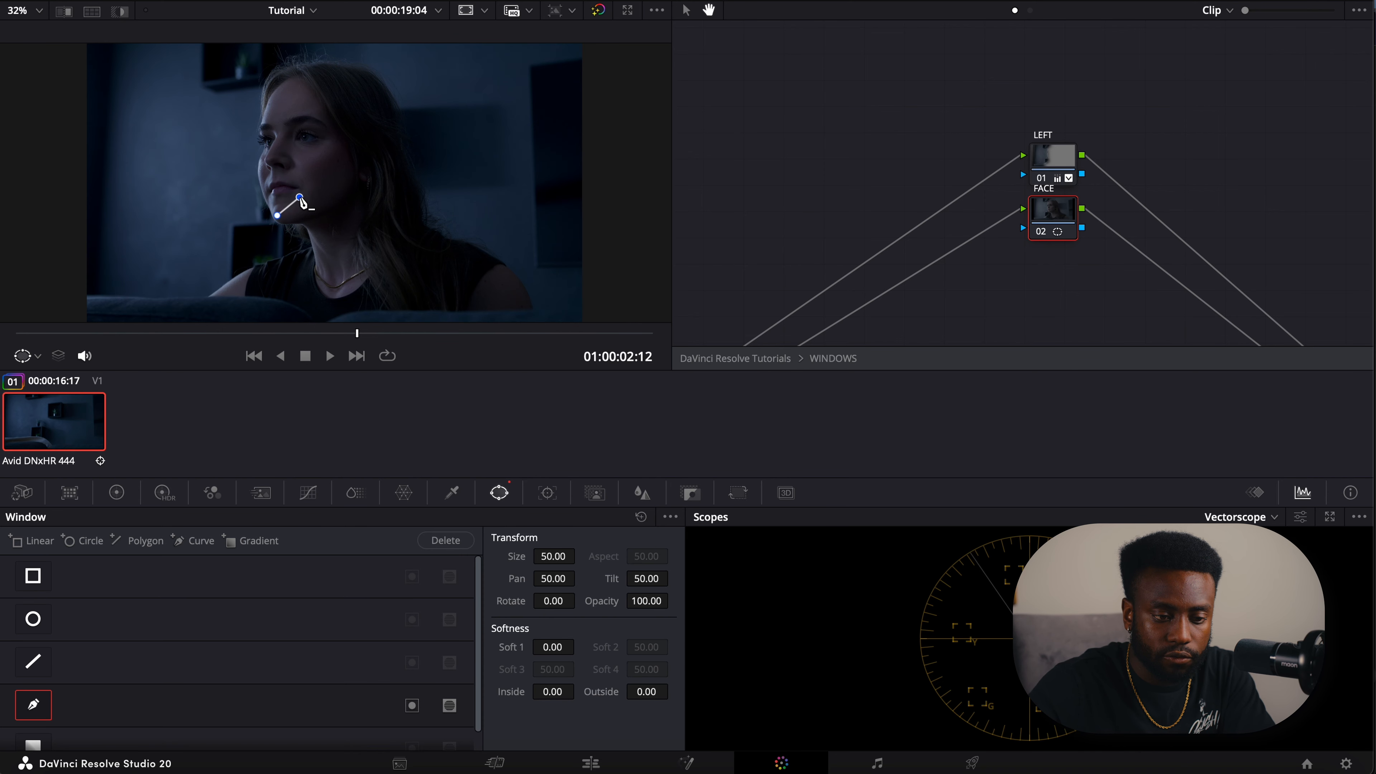
left_click(305, 156)
left_click(290, 143)
left_click(315, 109)
left_click(307, 78)
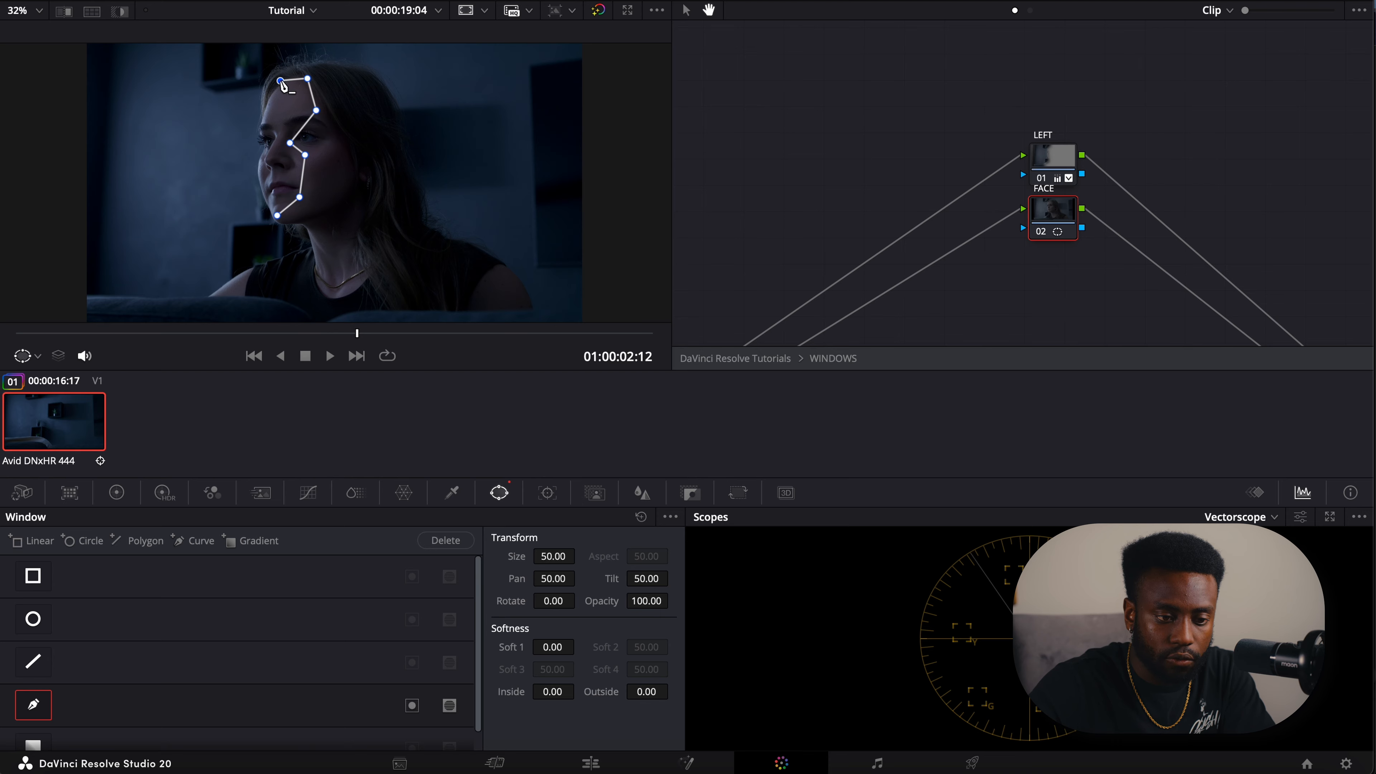
left_click(259, 126)
left_click(263, 142)
left_click(256, 171)
left_click(268, 206)
left_click(277, 215)
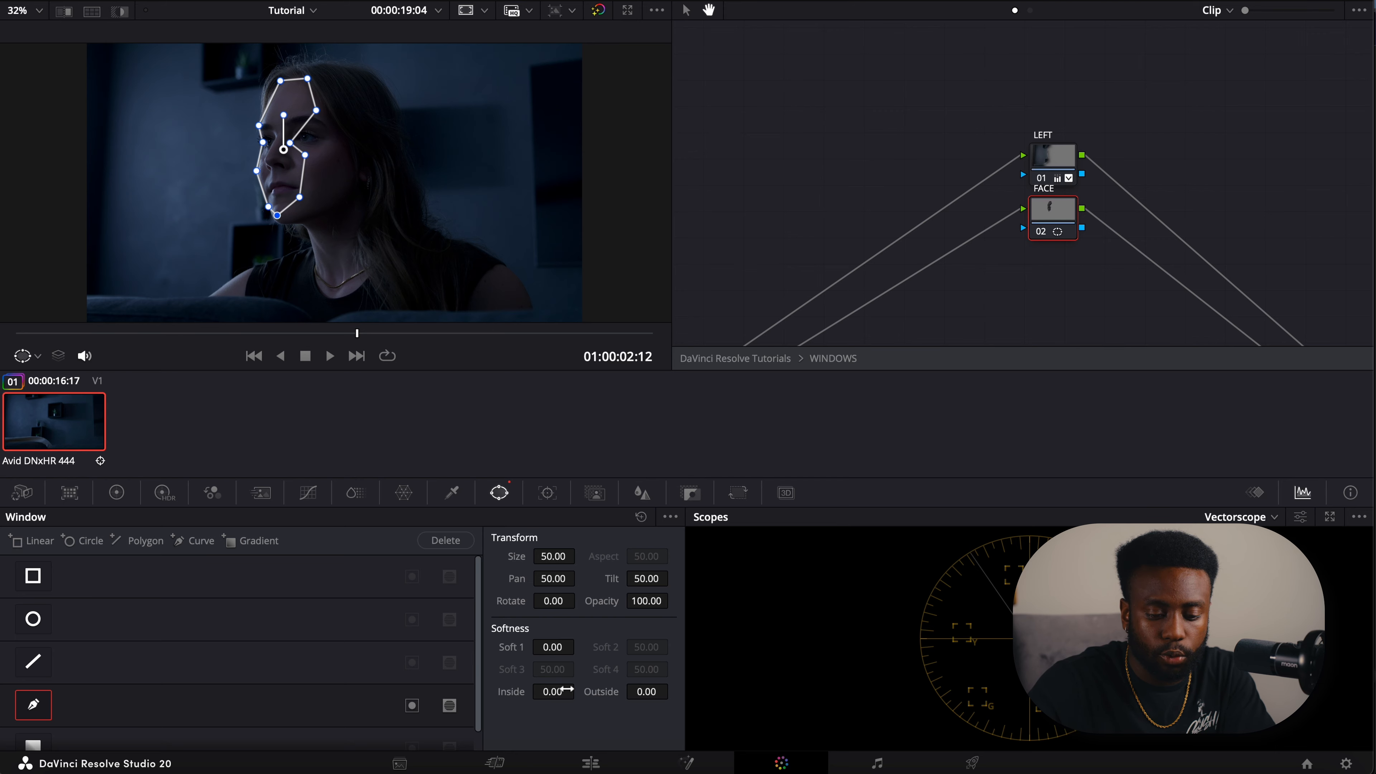
- Soften the face window with Soft 1 at 3.48, Inside at 7.06 and Outside at 4.10, and track it forward and backward
left_click_drag(558, 691, 672, 691)
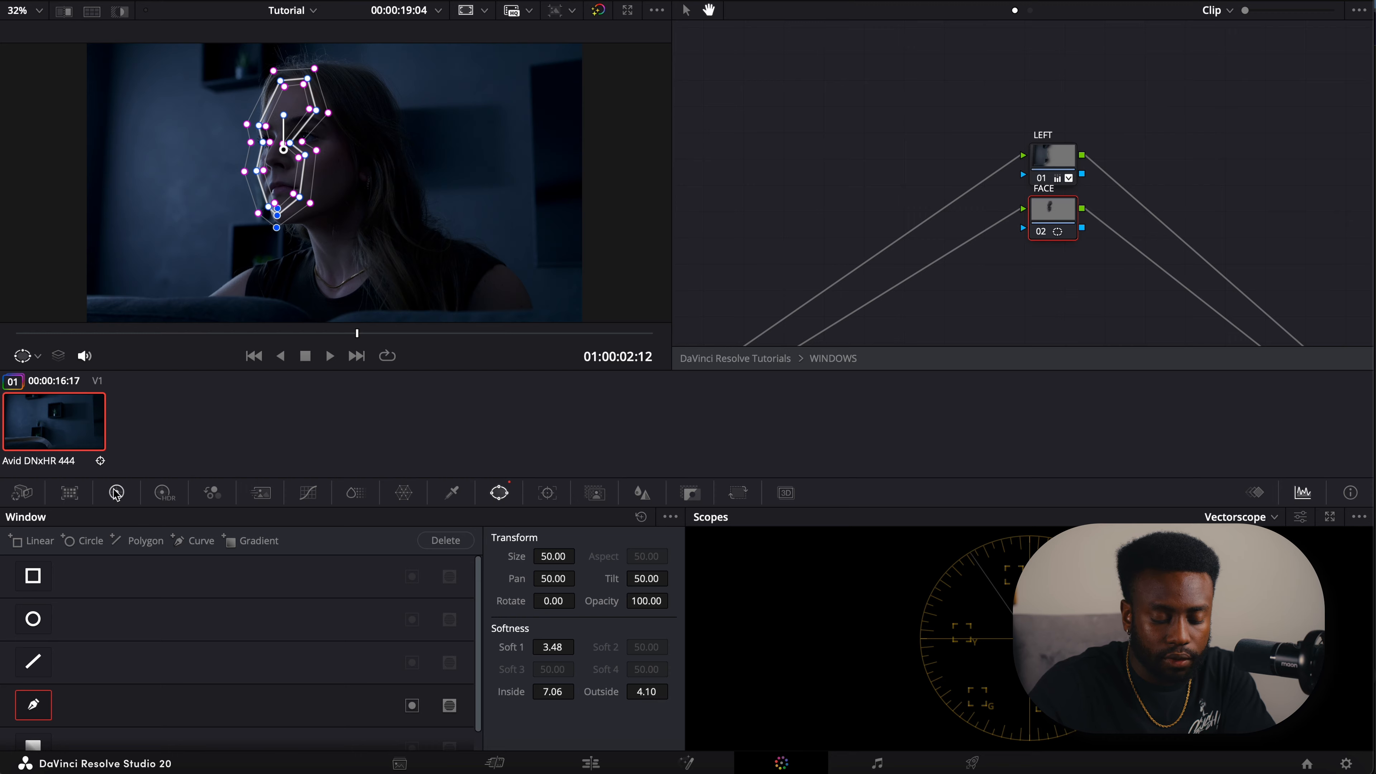
left_click(548, 493)
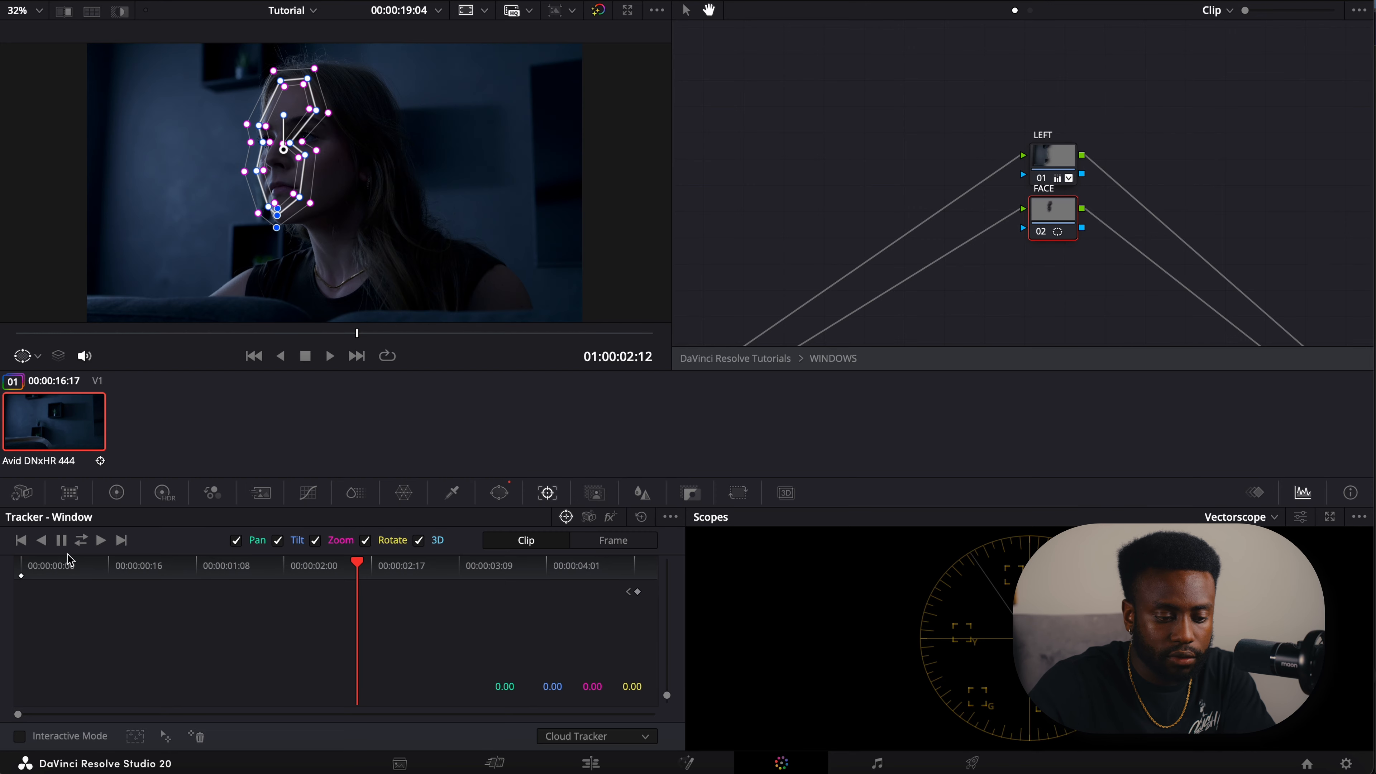
left_click(83, 541)
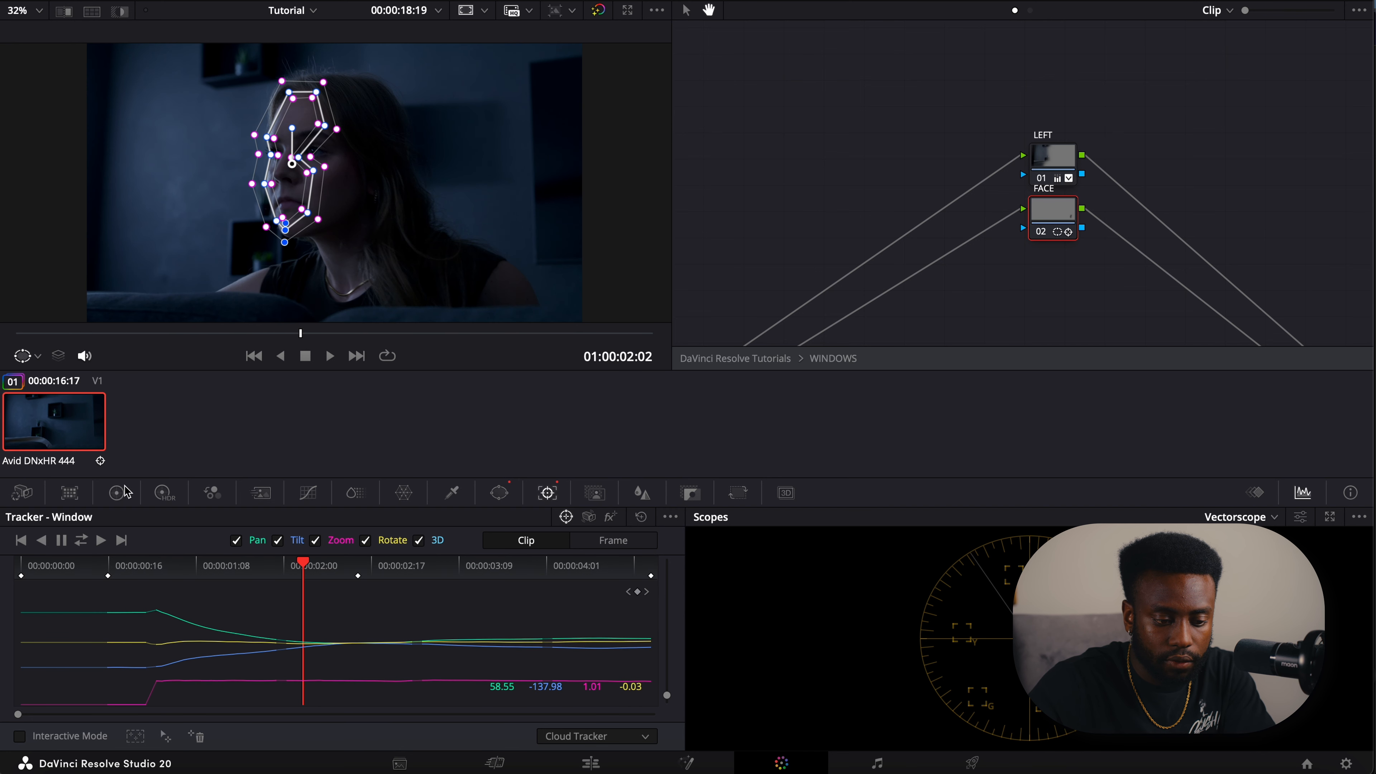
- Set the FACE node's HDR Light exposure to -0.18 and hide the window outline in the viewer
left_click(117, 492)
left_click_drag(264, 702, 264, 702)
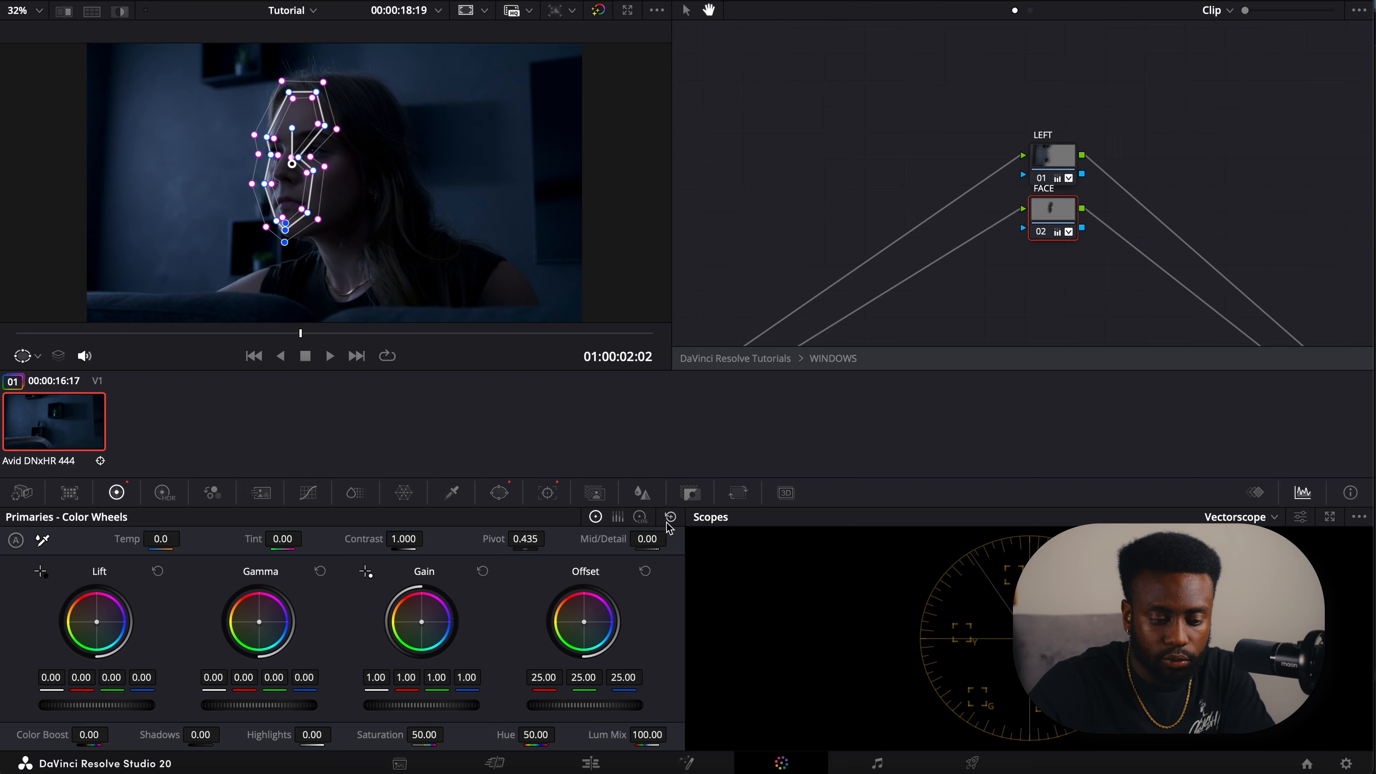
left_click(172, 496)
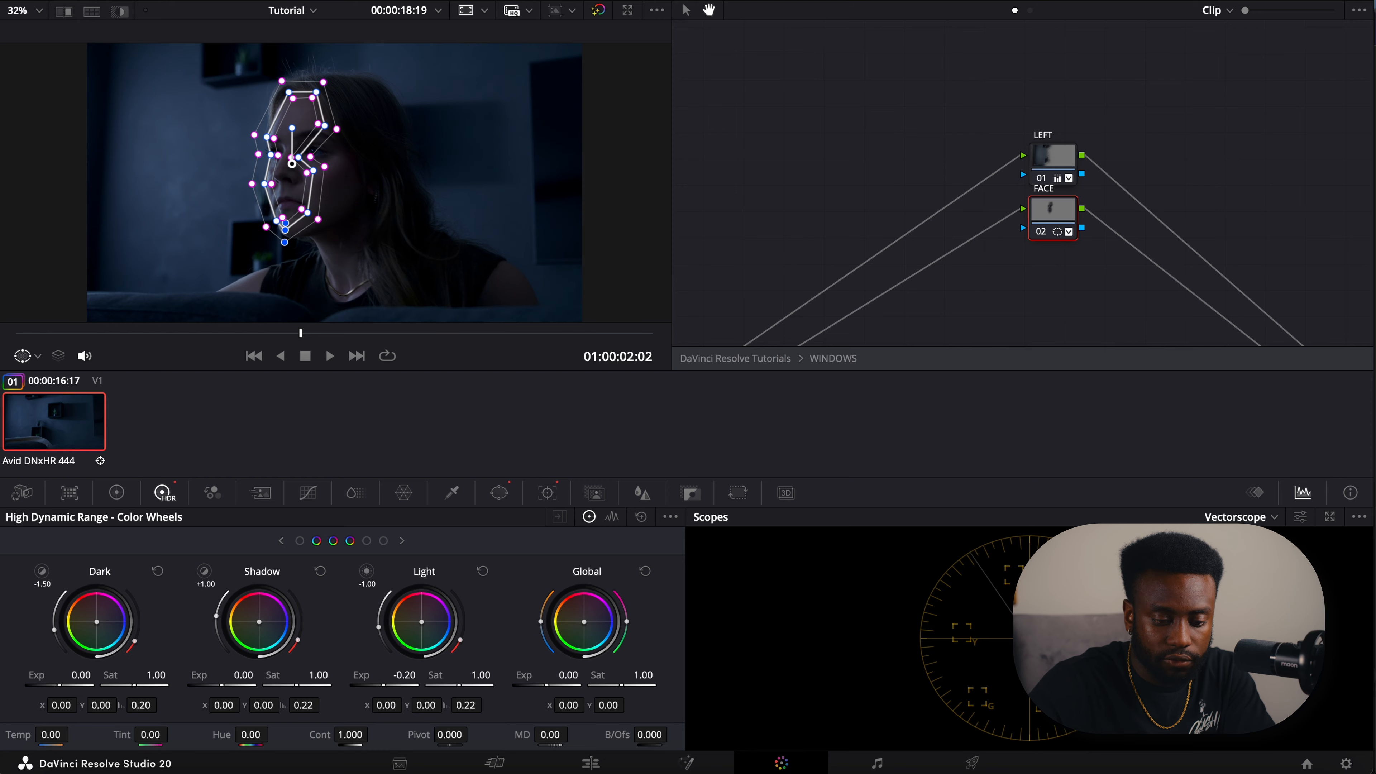
left_click(39, 359)
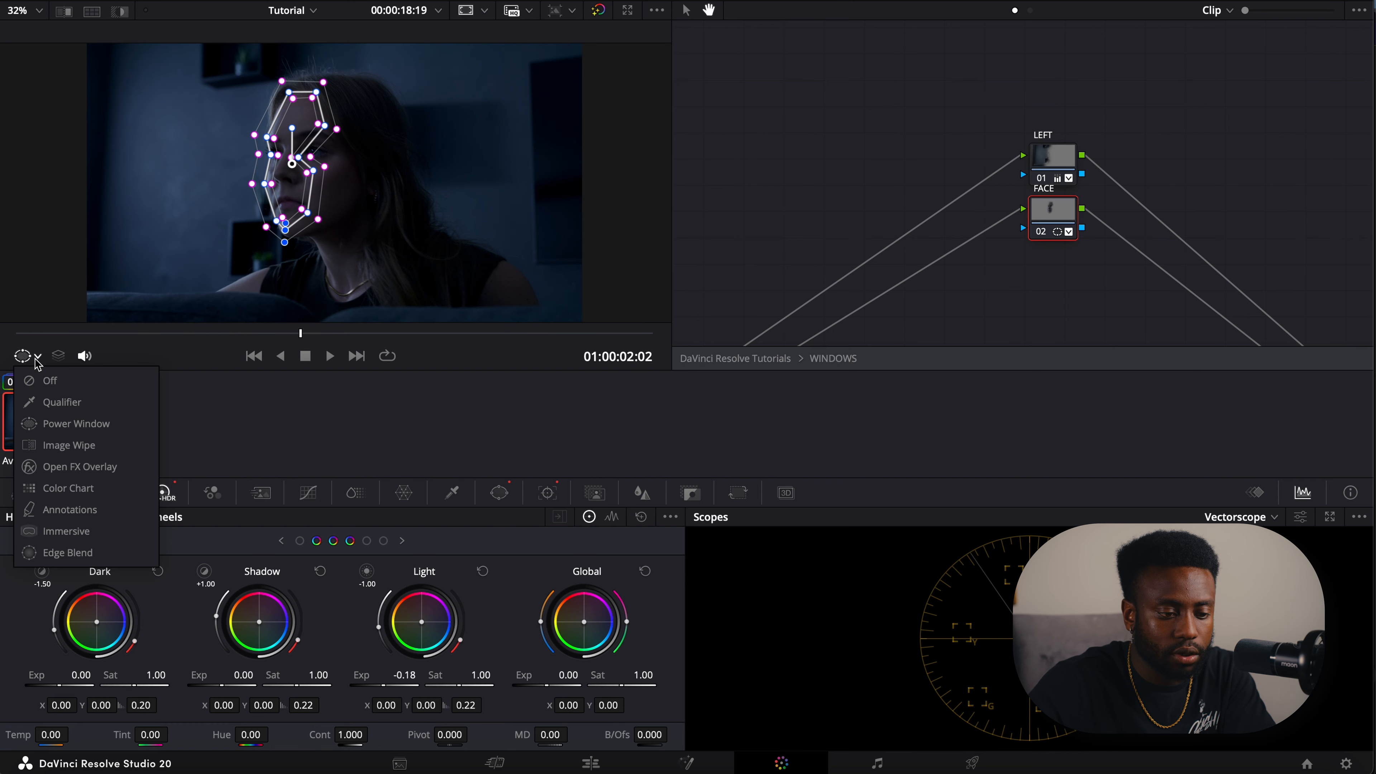
left_click(50, 381)
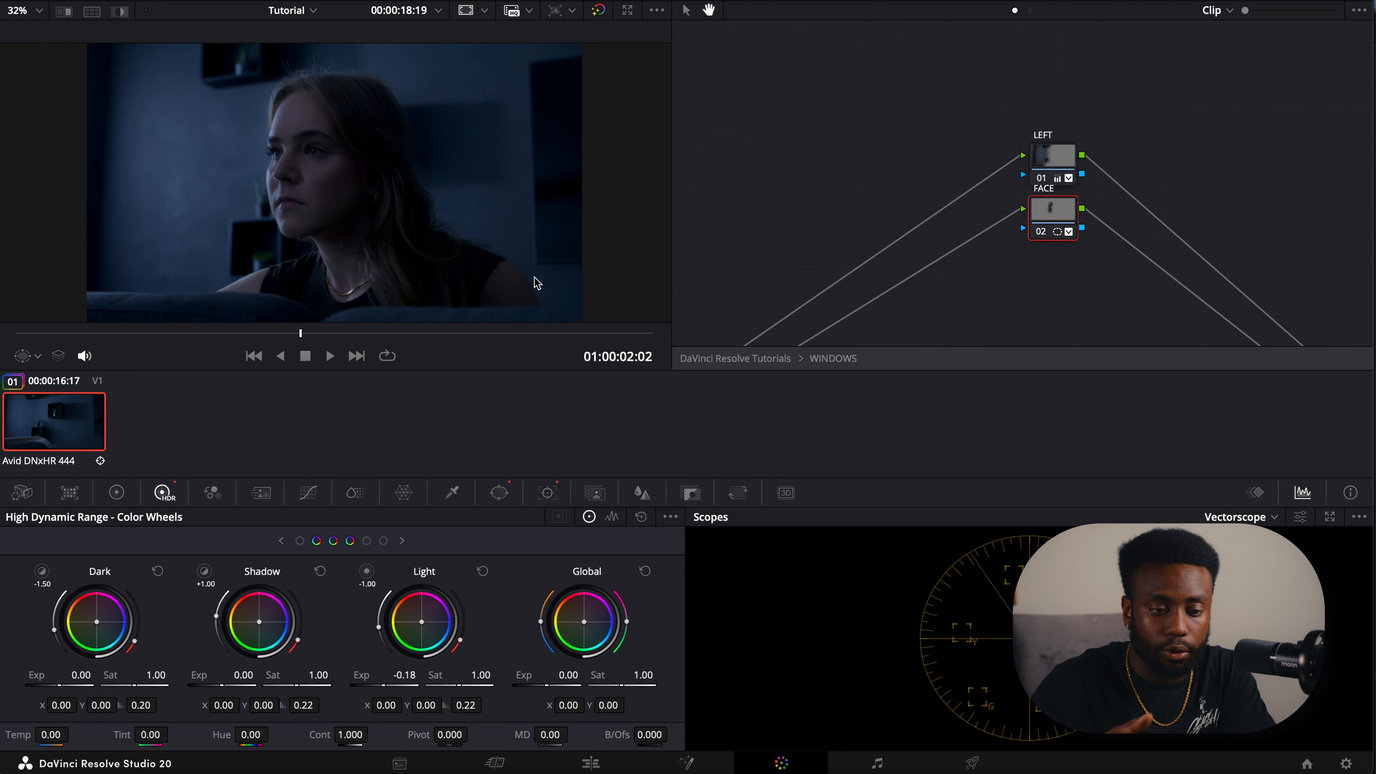
- Leave the WINDOWS compound node for the main node graph and select the LUT node
left_click(756, 362)
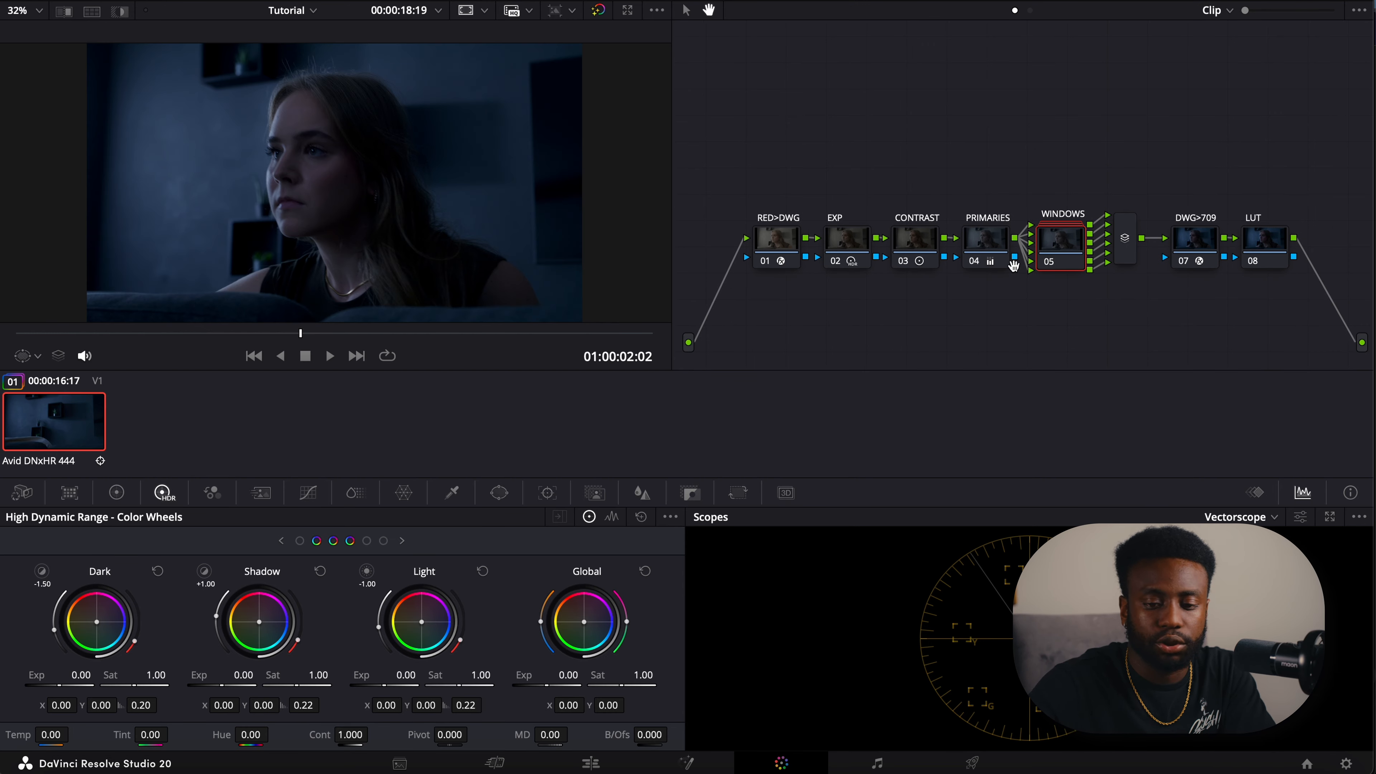
left_click(1268, 246)
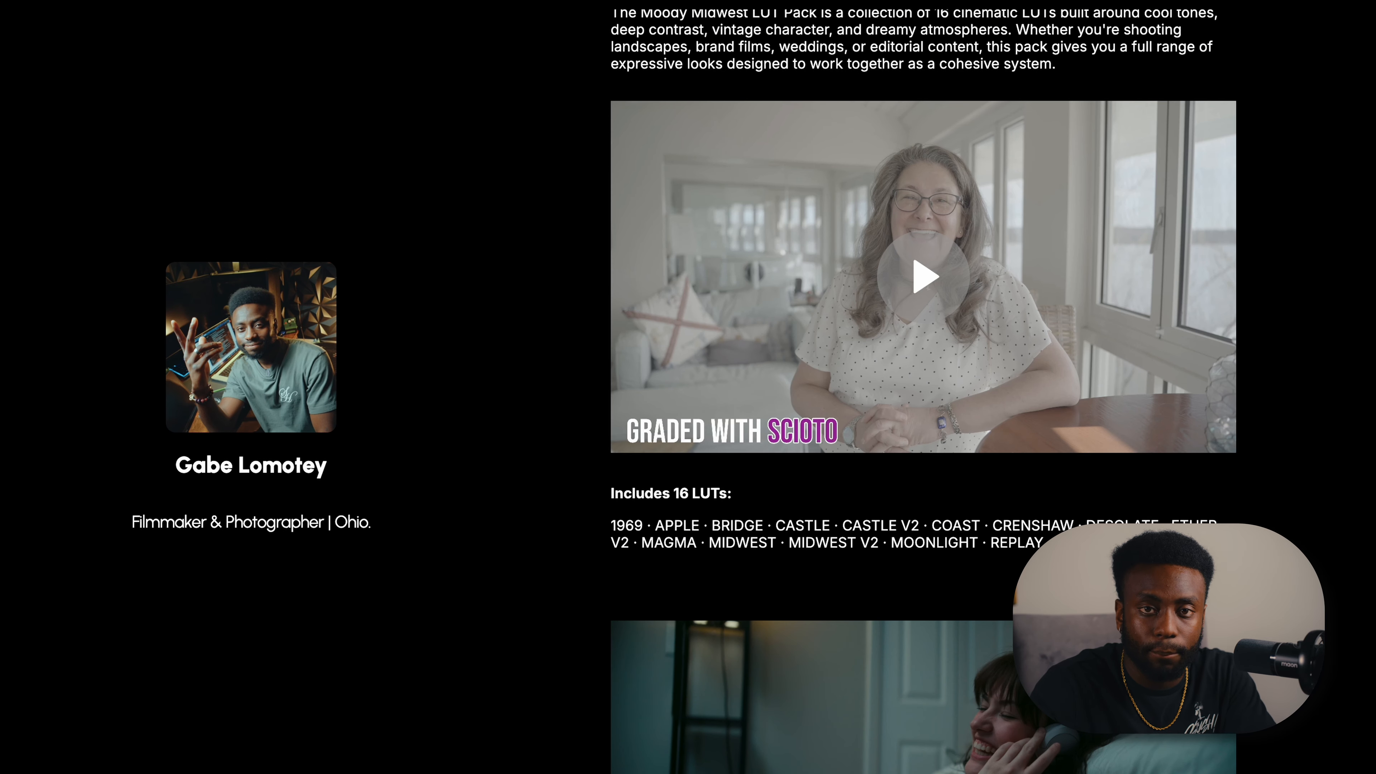
- Switch to the Moody Midwest Collection product page and review its included LUTs, Powergrades, sample grades and purchase section
scroll(923, 380, "down", 5)
scroll(923, 379, "down", 3)
scroll(923, 380, "down", 20)
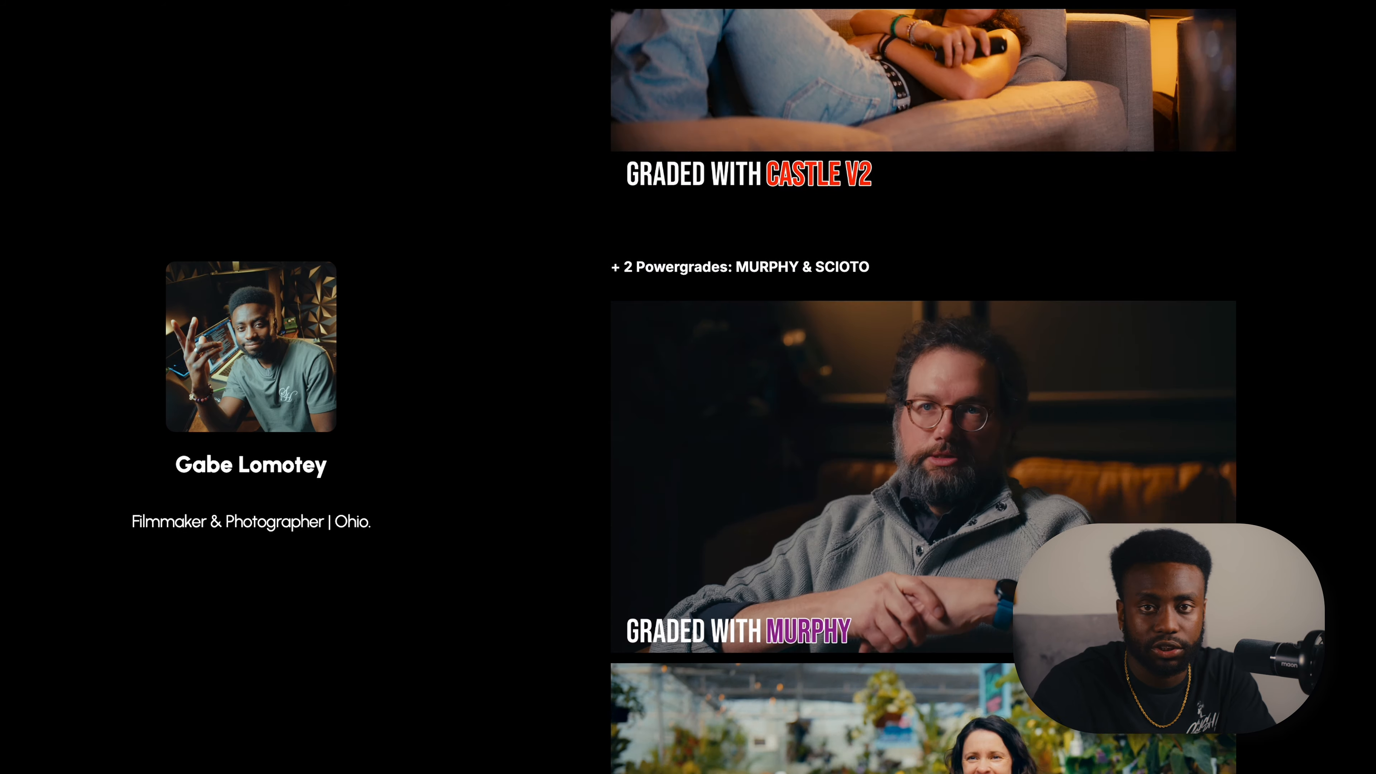
scroll(923, 380, "down", 20)
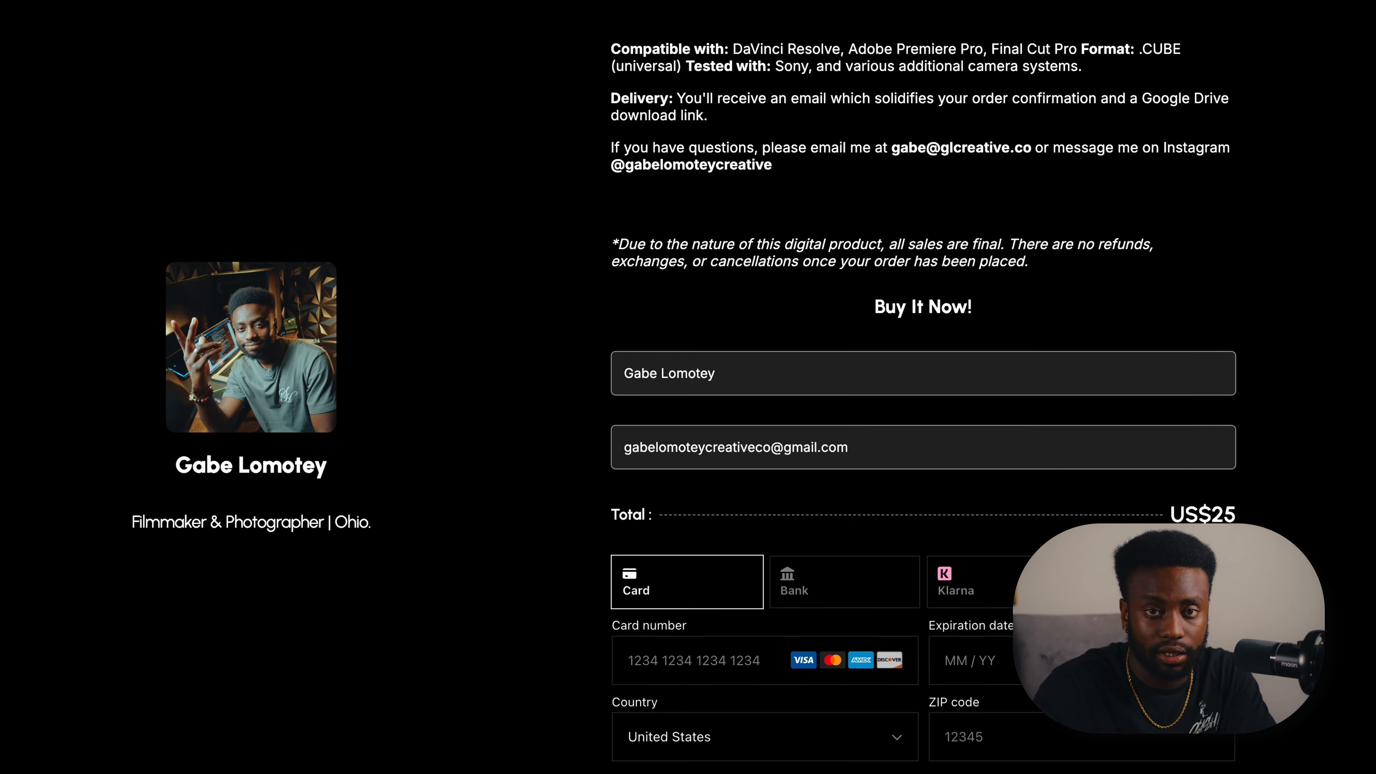
scroll(924, 380, "down", 2)
scroll(923, 380, "up", 20)
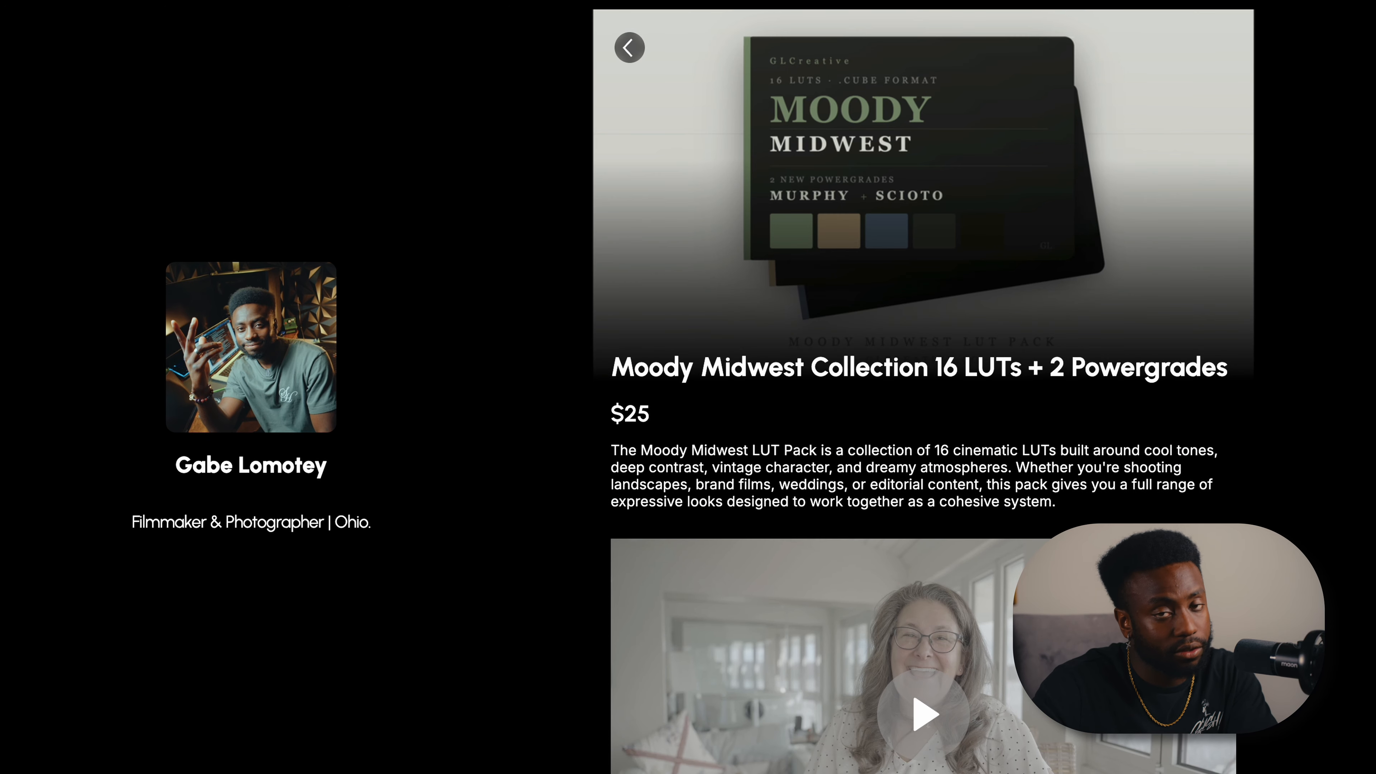
scroll(923, 390, "down", 15)
scroll(923, 390, "up", 15)
scroll(923, 391, "down", 3)
scroll(923, 390, "down", 15)
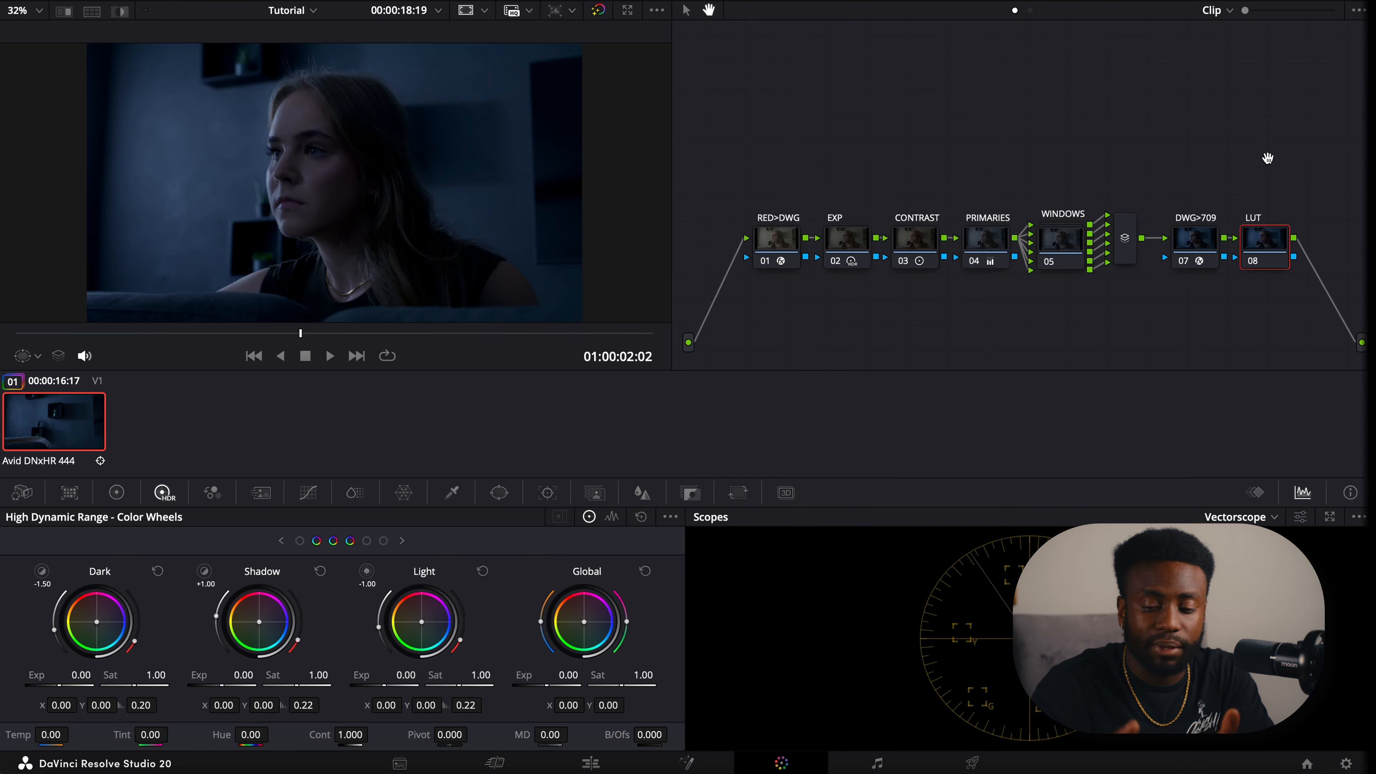
- Apply the MOONLIGHT LUT from the Moody Midwest Collection to the LUT node
right_click(1273, 250)
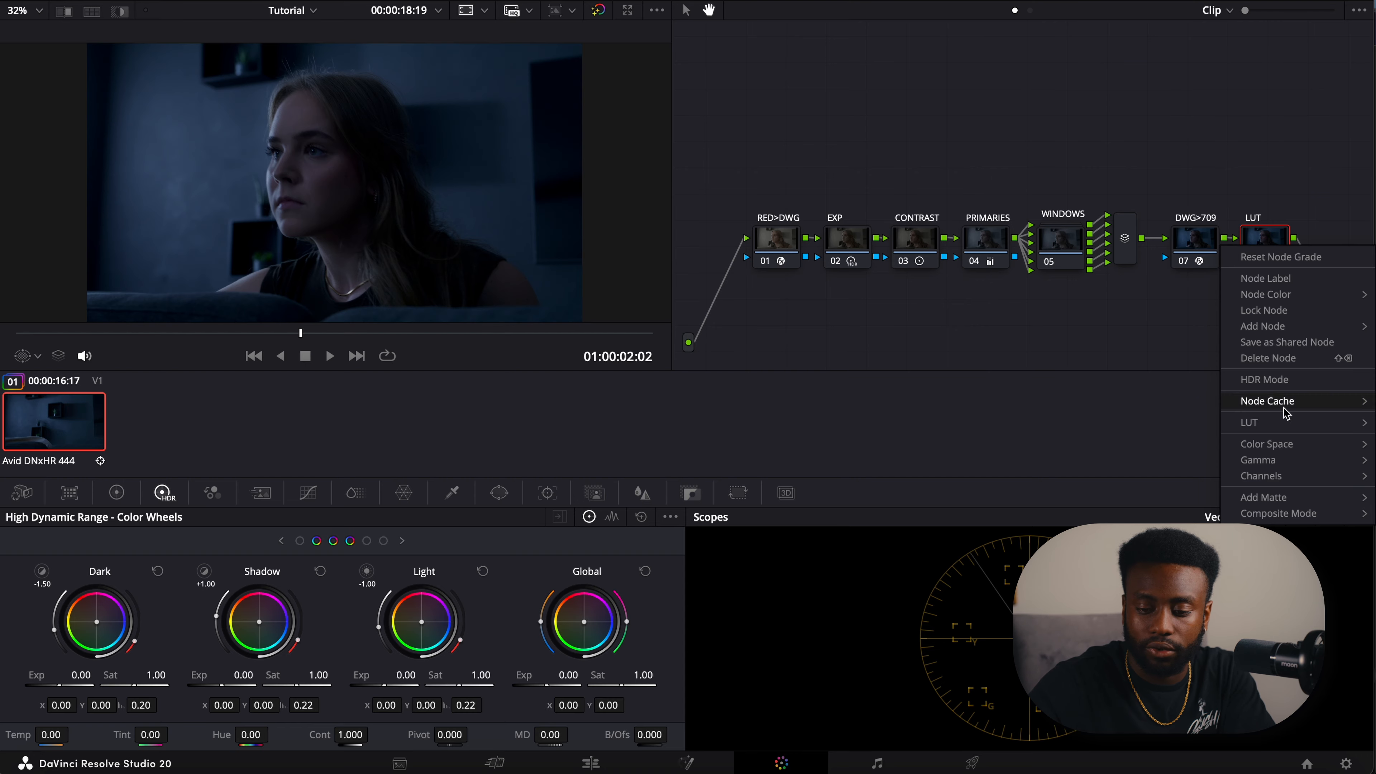
mouse_move(1279, 428)
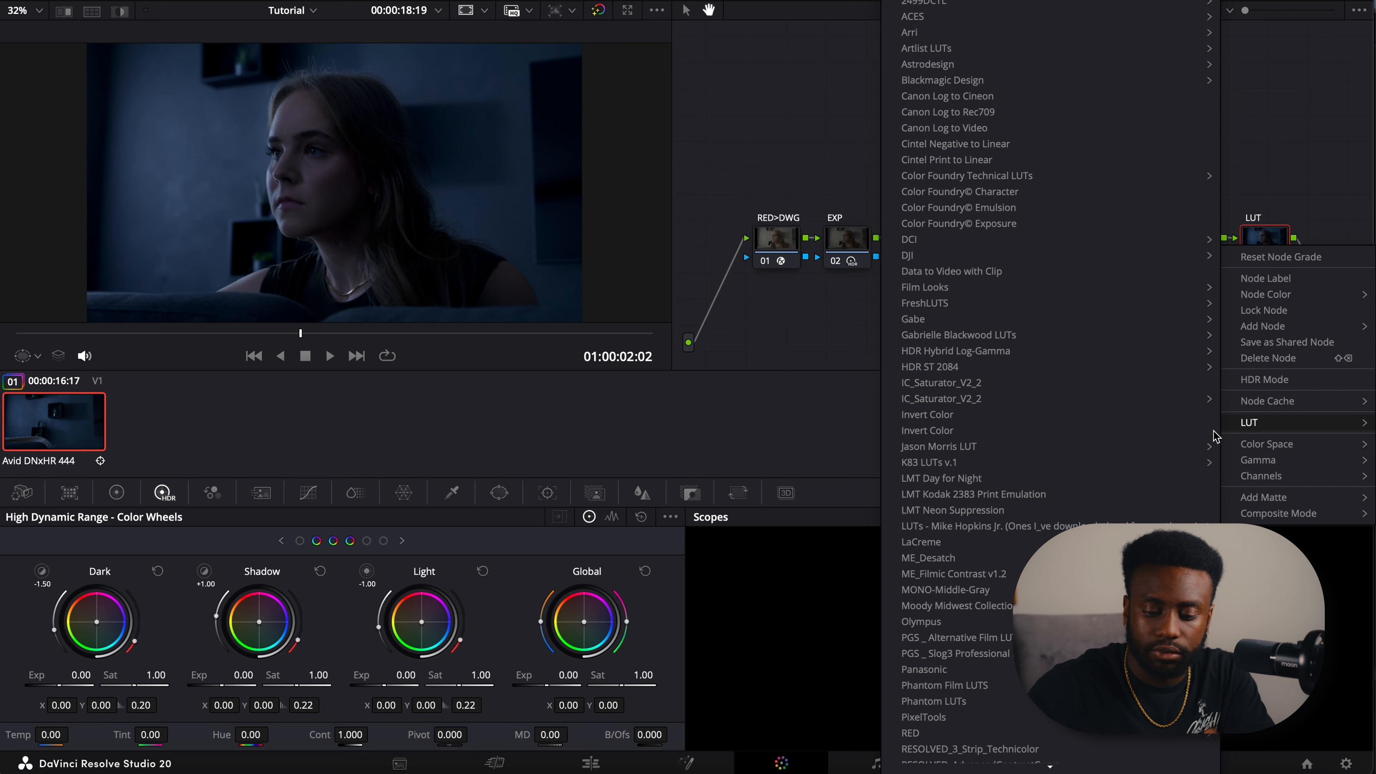
mouse_move(953, 605)
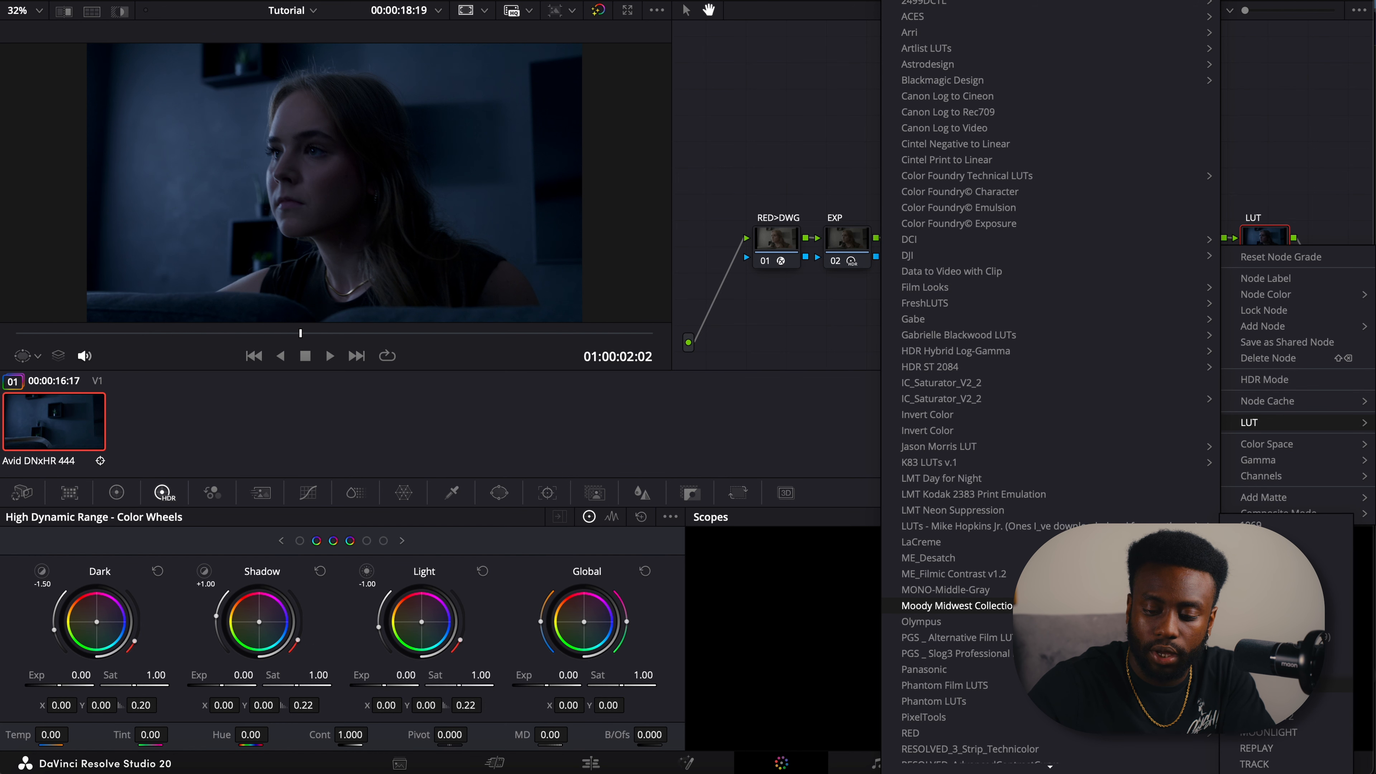
left_click(1275, 733)
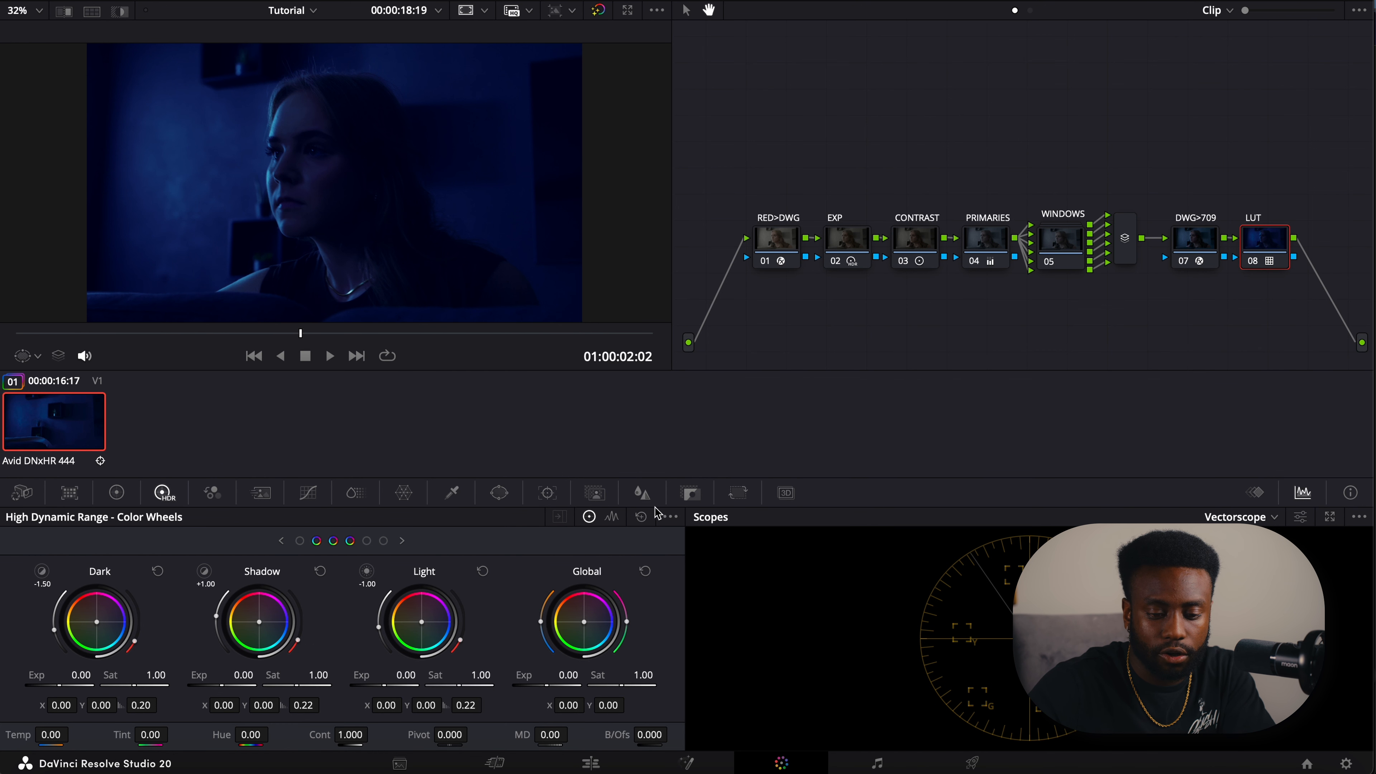
- Reduce the LUT node's strength by setting its Key Output gain to 0.2
left_click(691, 493)
double_click(513, 645)
type("0.2")
key("Return")
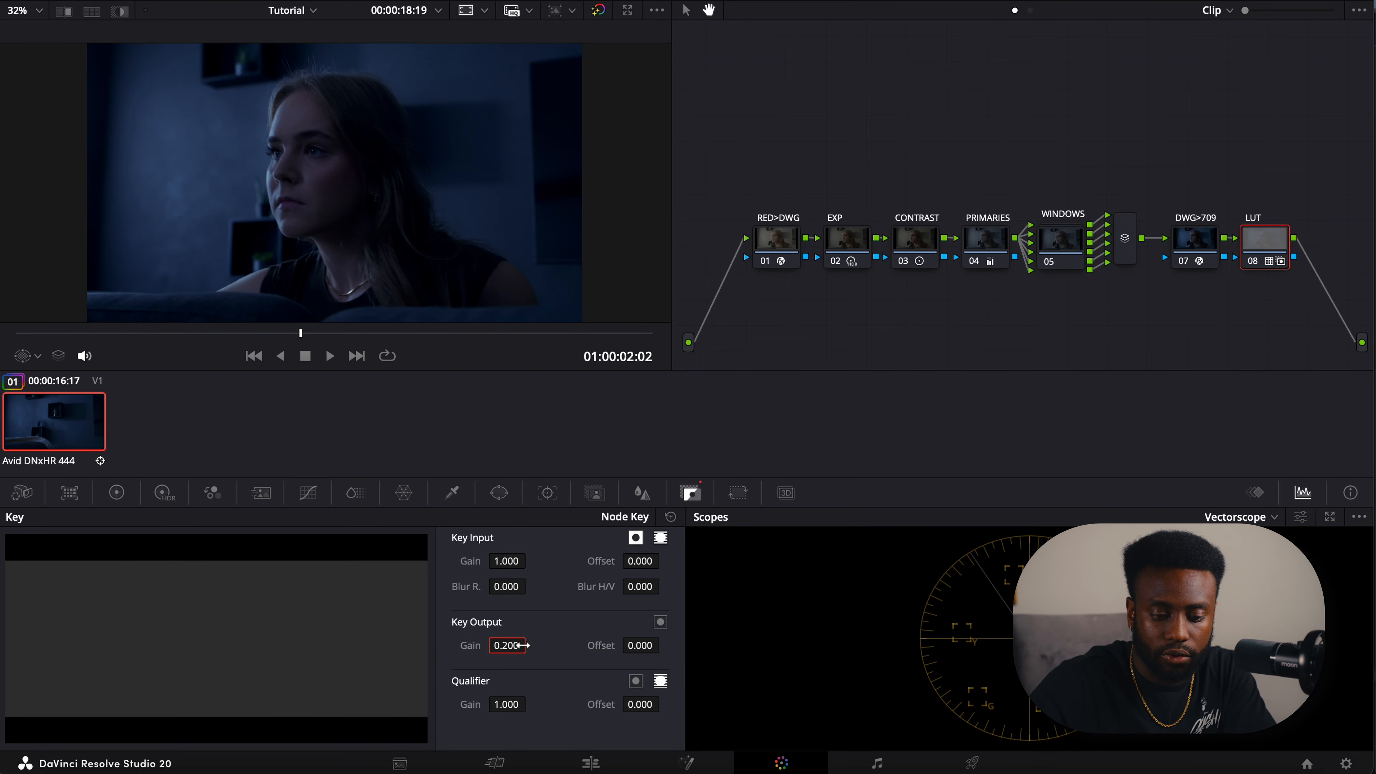
- Compare the image with the LUT node off and on, and scrub through the graded clip in the enlarged viewer
key("super+d")
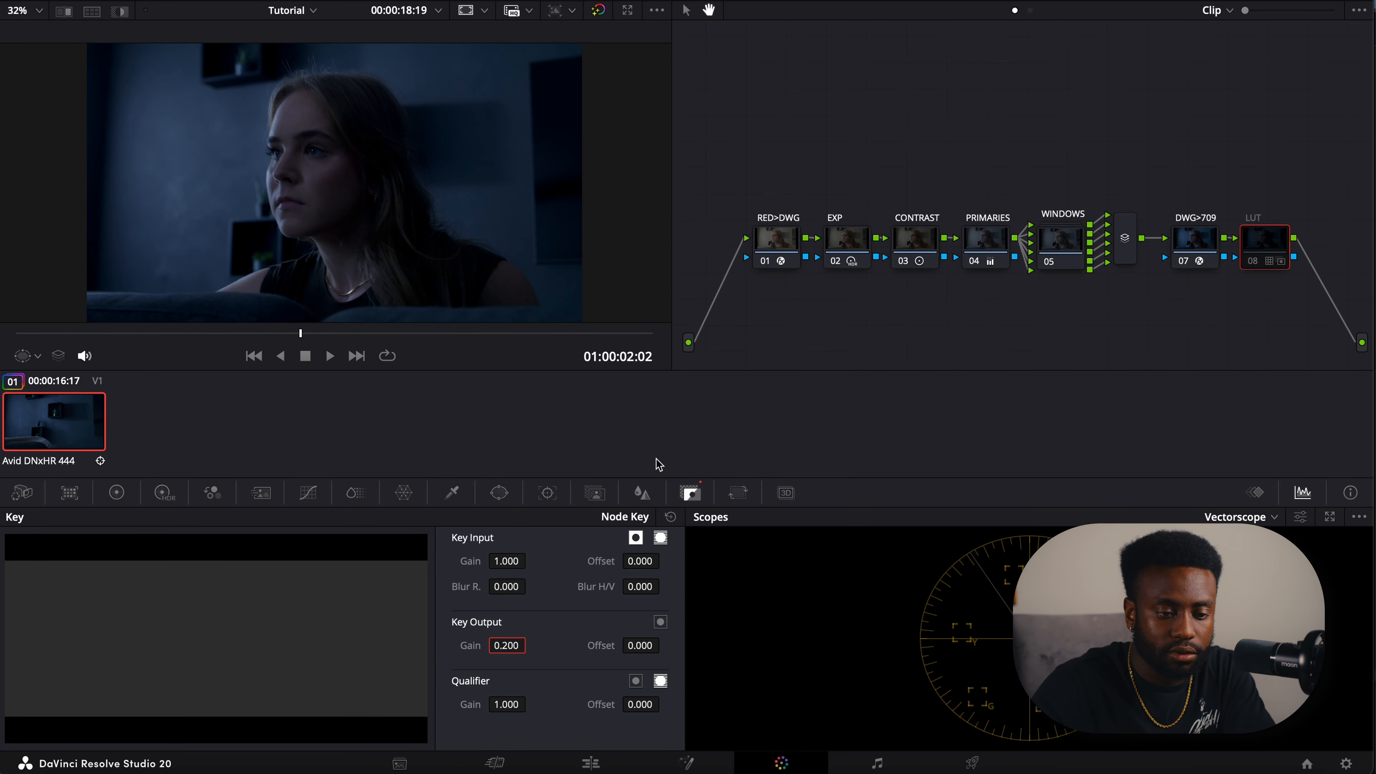
key("super+d")
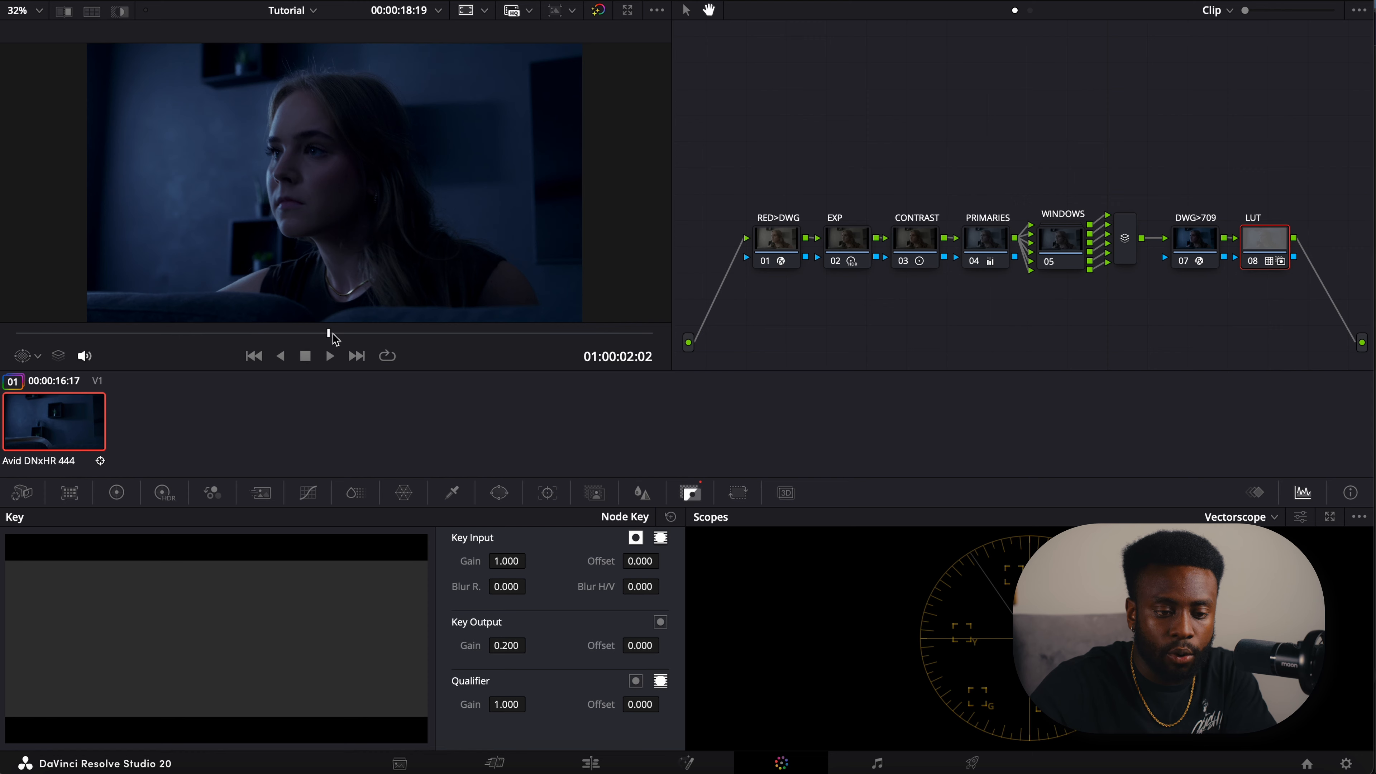
key("alt+f")
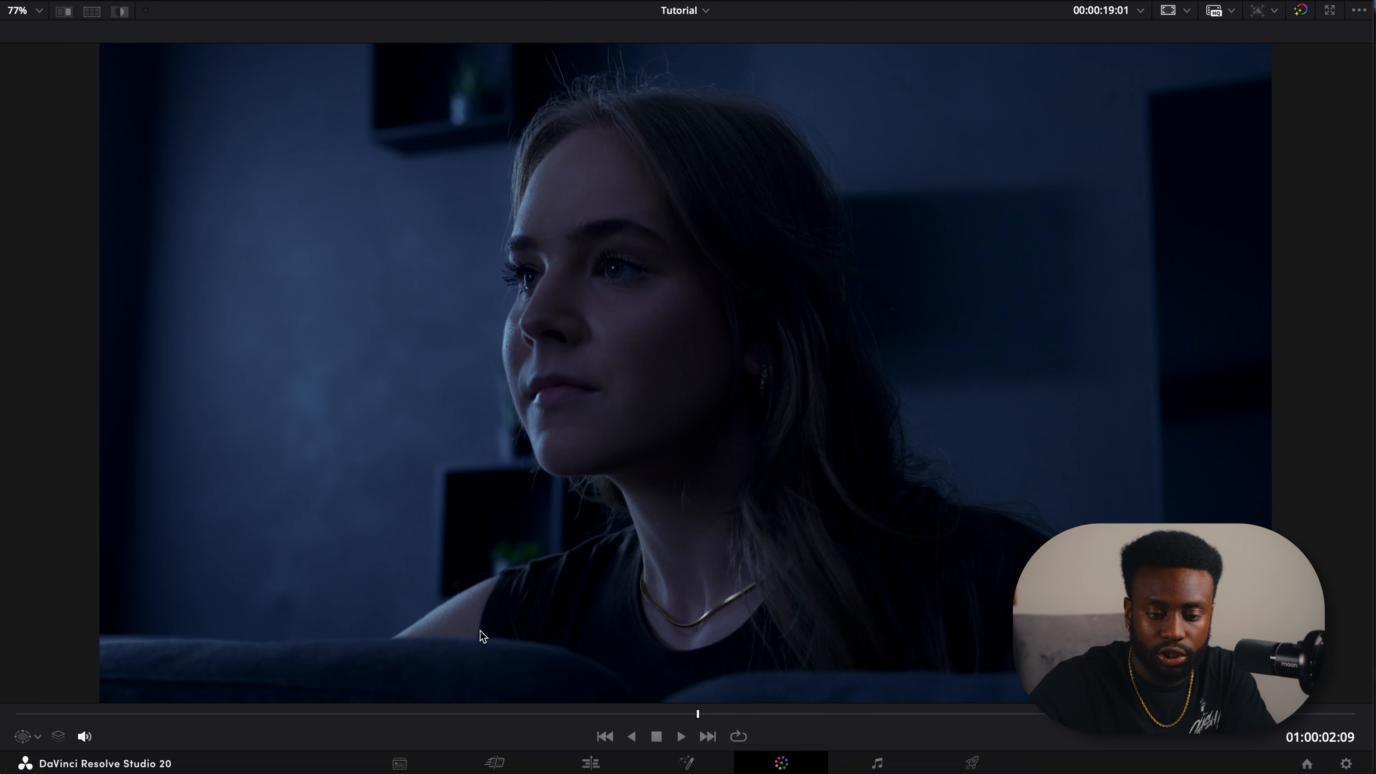
left_click_drag(425, 725, 709, 711)
key("alt+f")
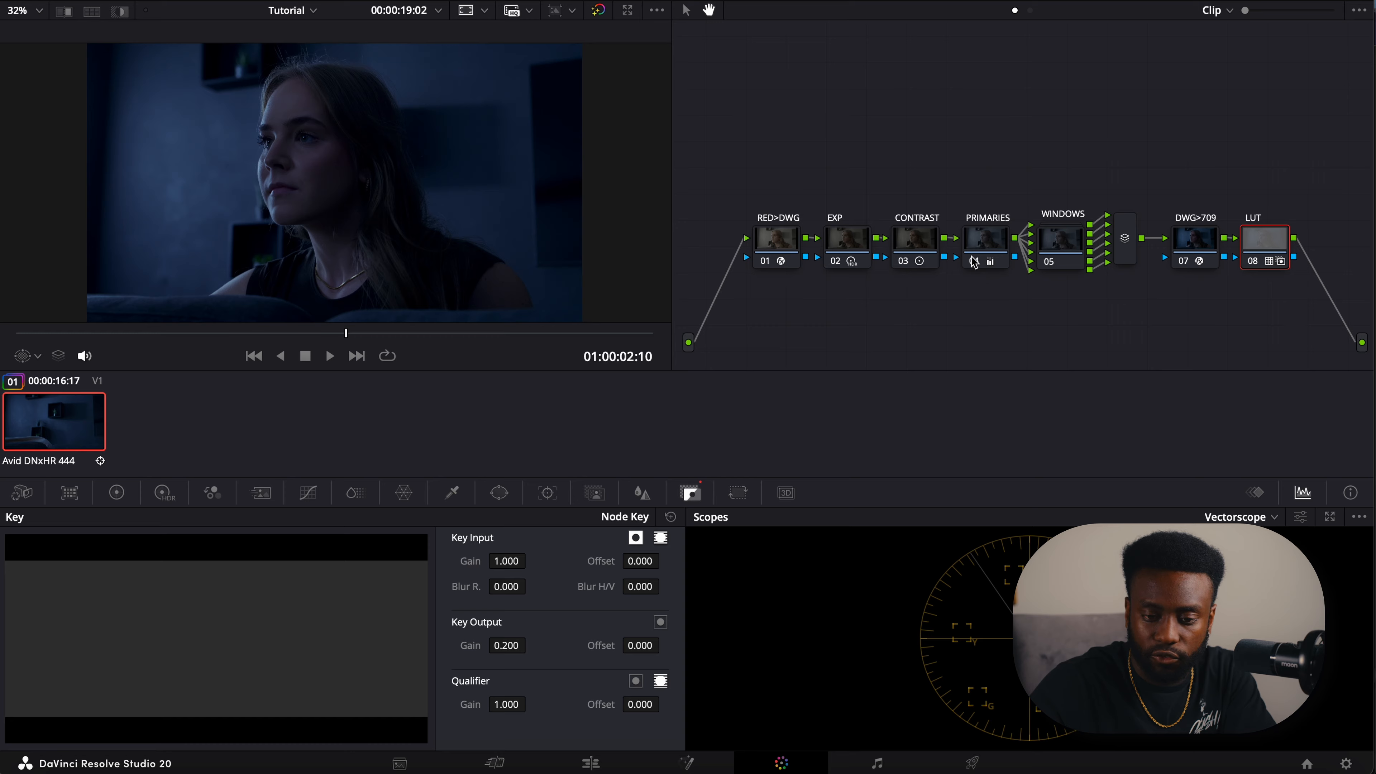
- Compare the shot with the EXP, CONTRAST, PRIMARIES, WINDOWS and LUT nodes disabled and re-enabled together, and scrub to 01:00:02:21
left_click(852, 251)
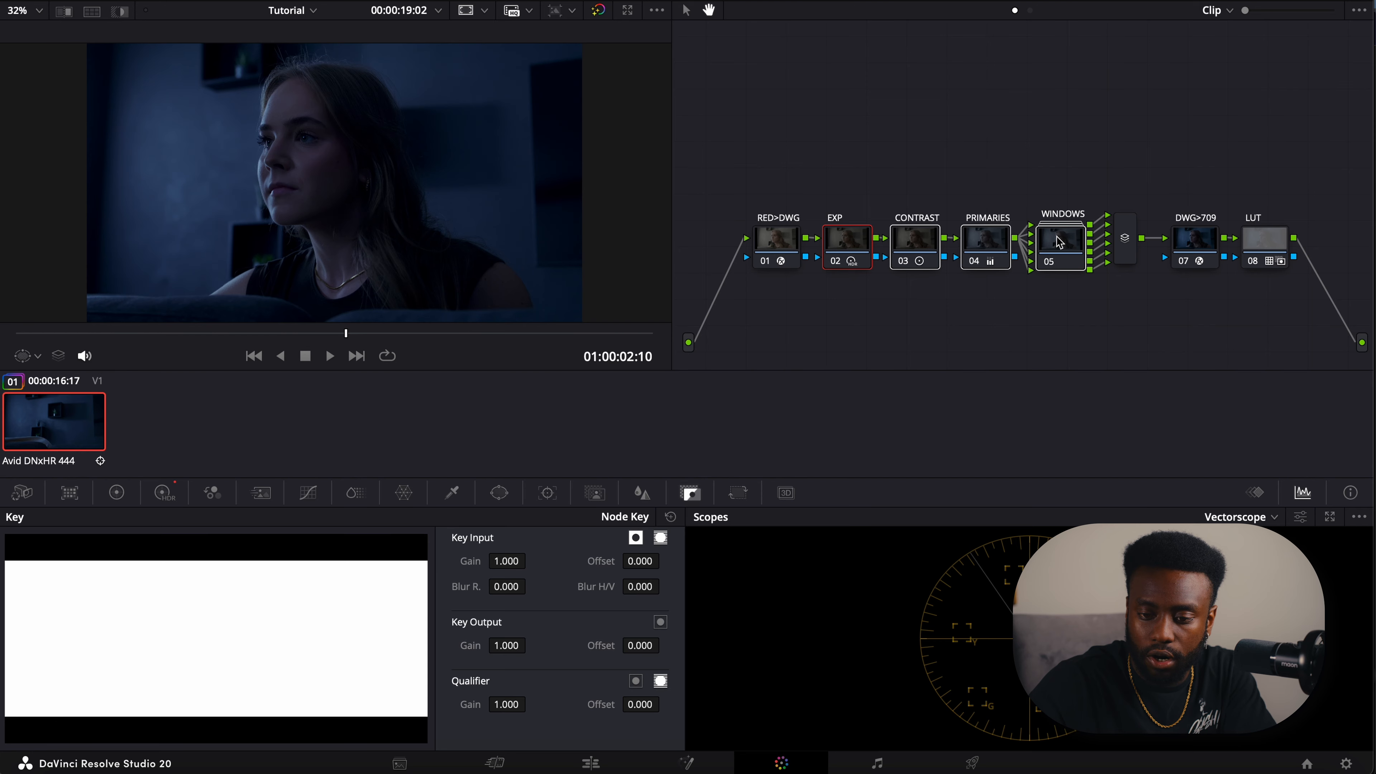
left_click(1275, 249)
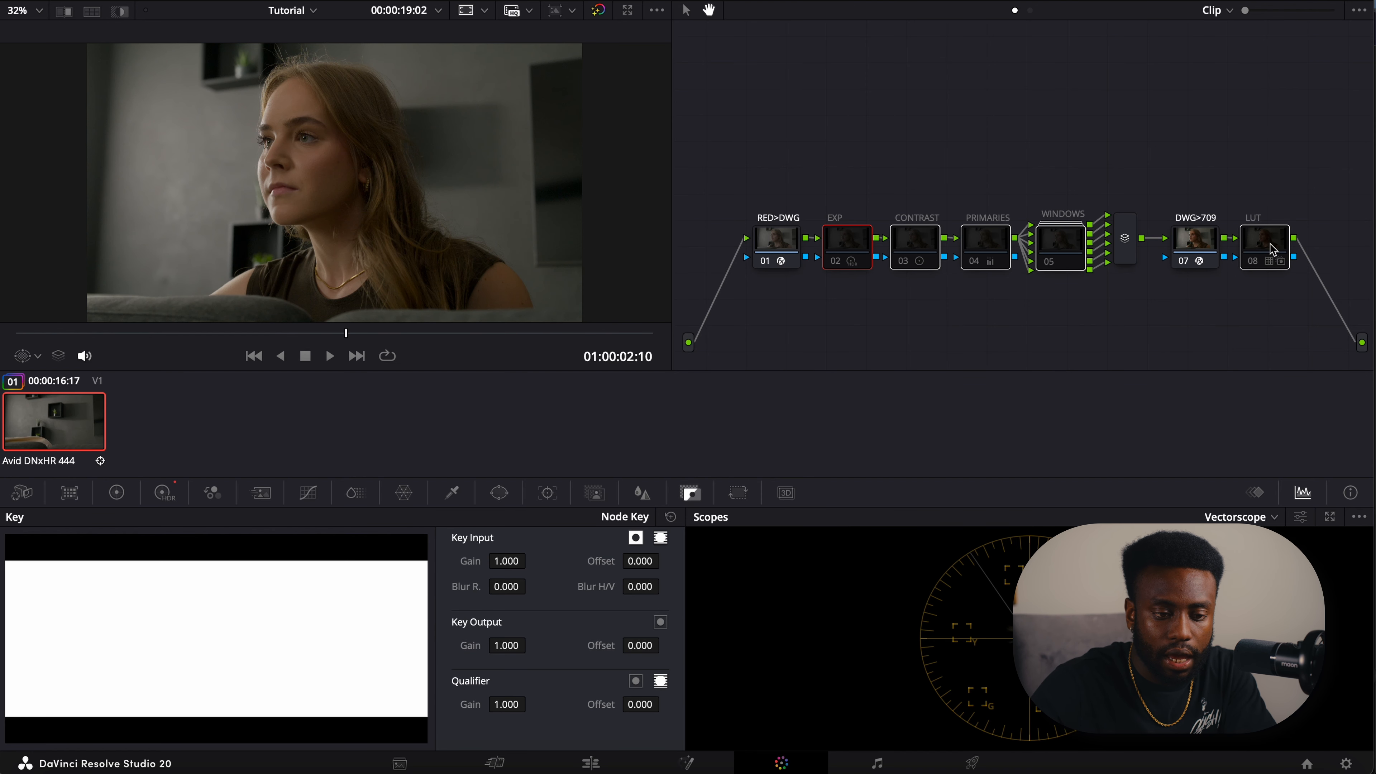
left_click(1272, 248)
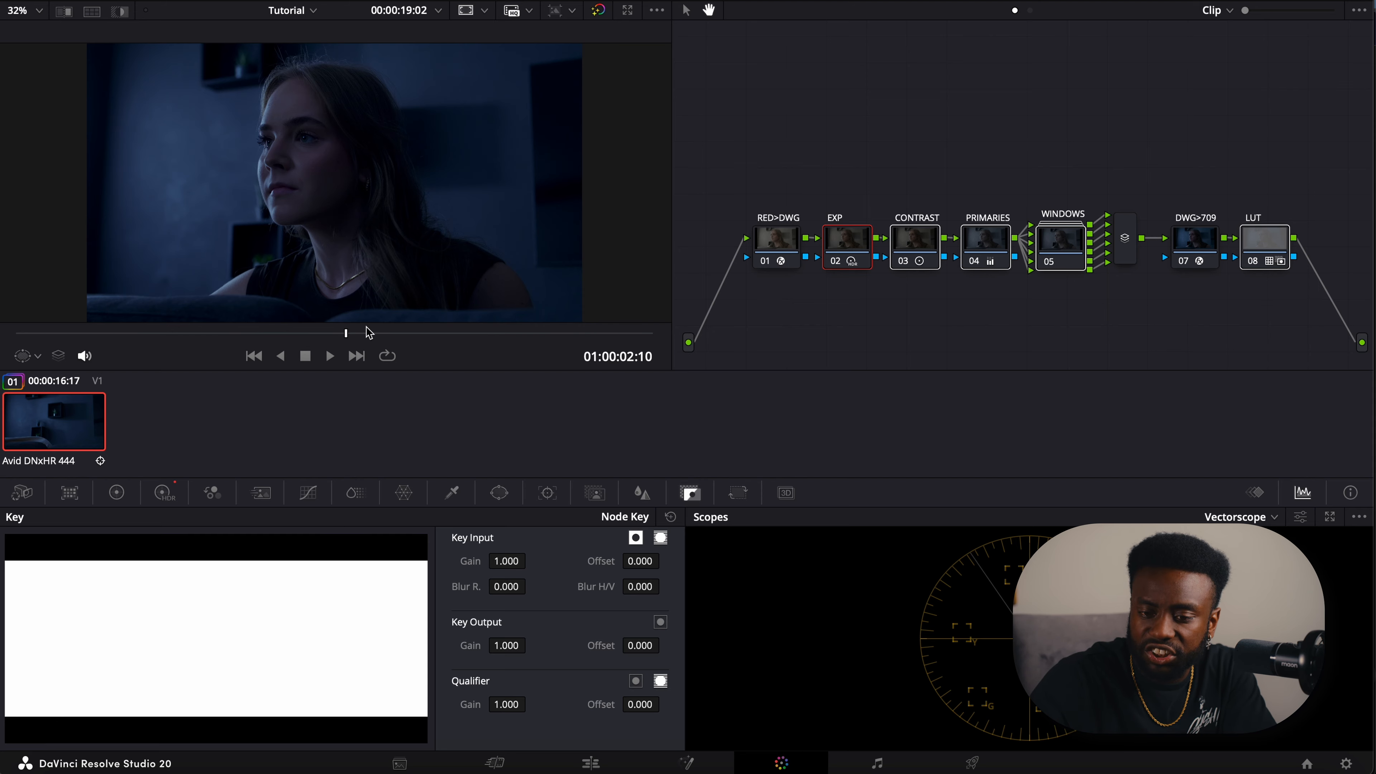
left_click_drag(327, 339, 411, 336)
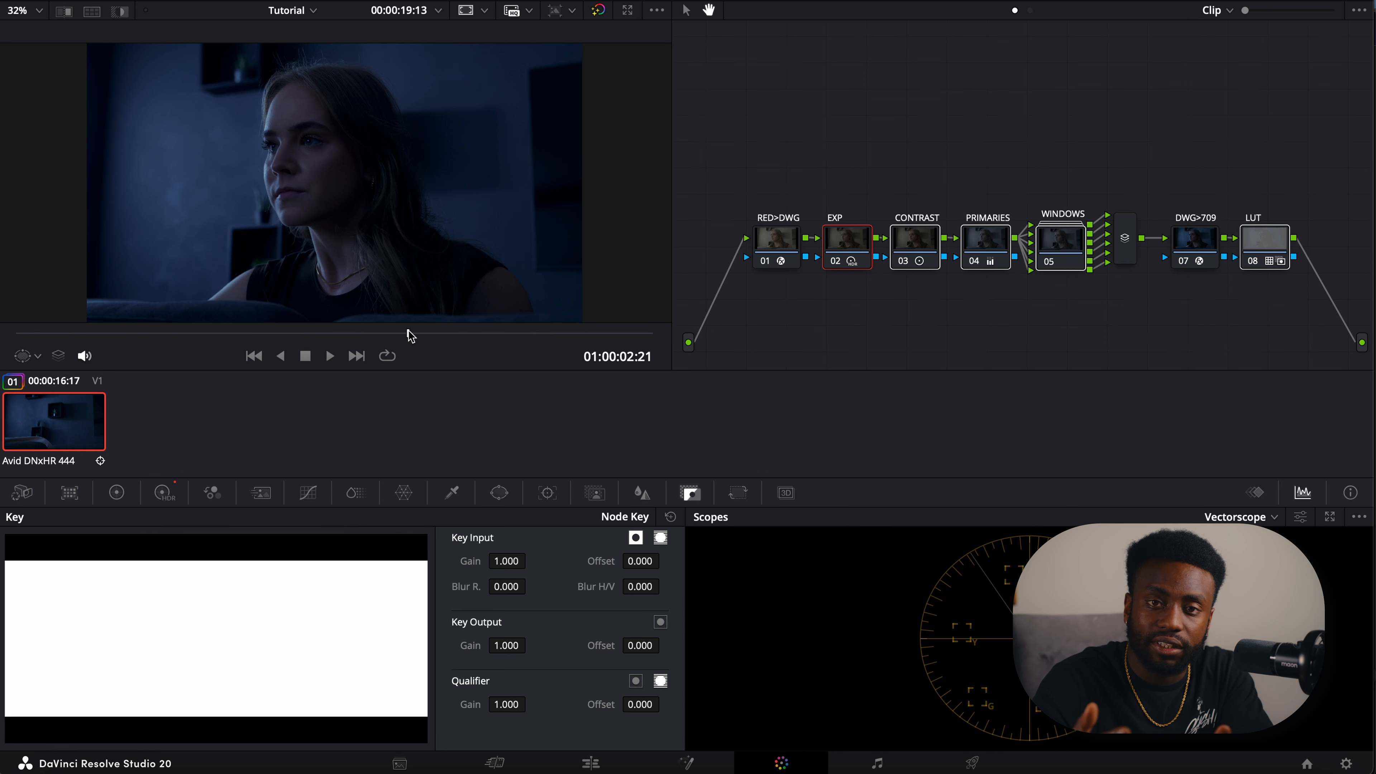